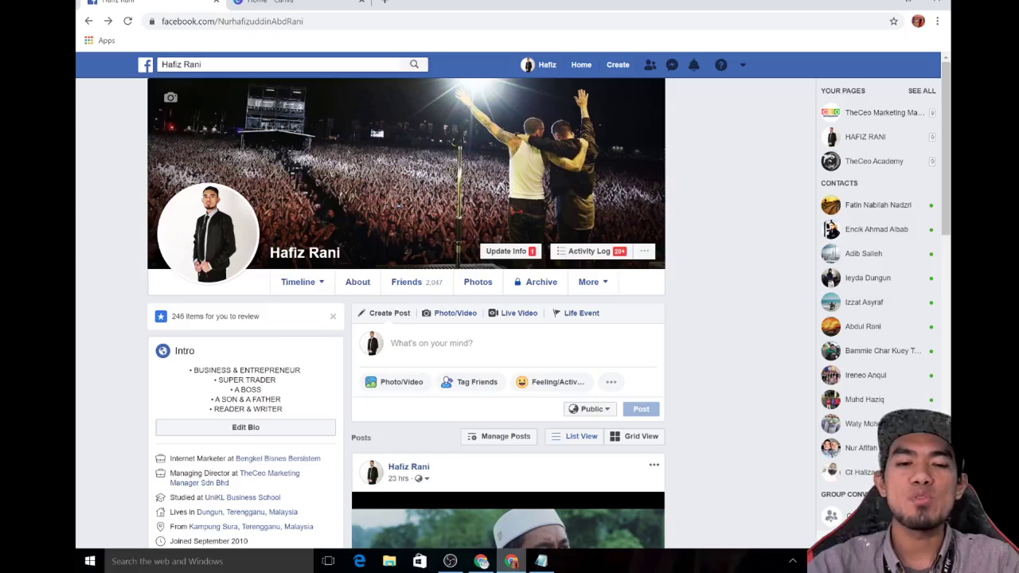
pyautogui.scroll(-2, 508, 313)
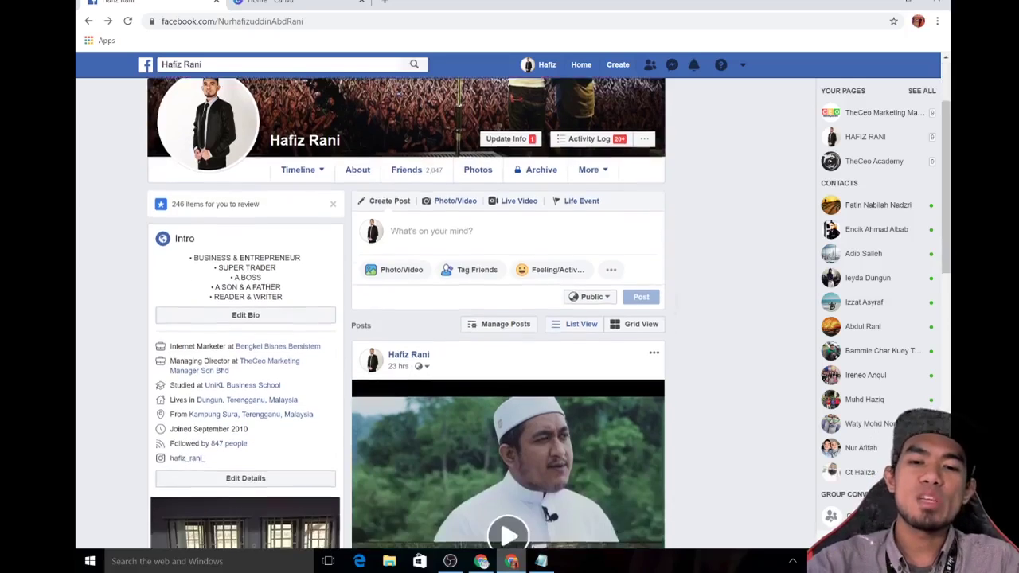
pyautogui.scroll(2, 508, 313)
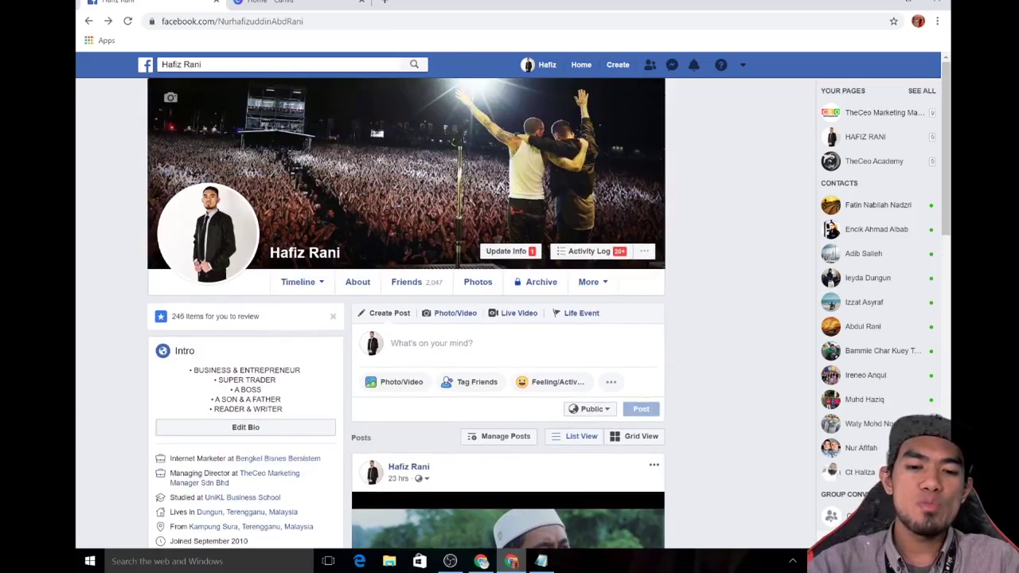
pyautogui.scroll(-1, 508, 313)
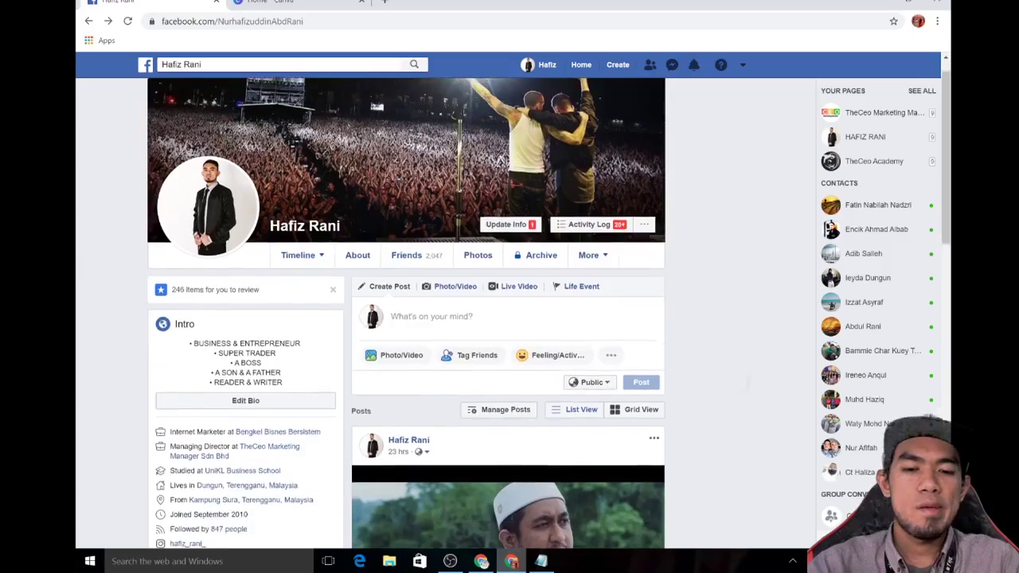
pyautogui.scroll(1, 508, 313)
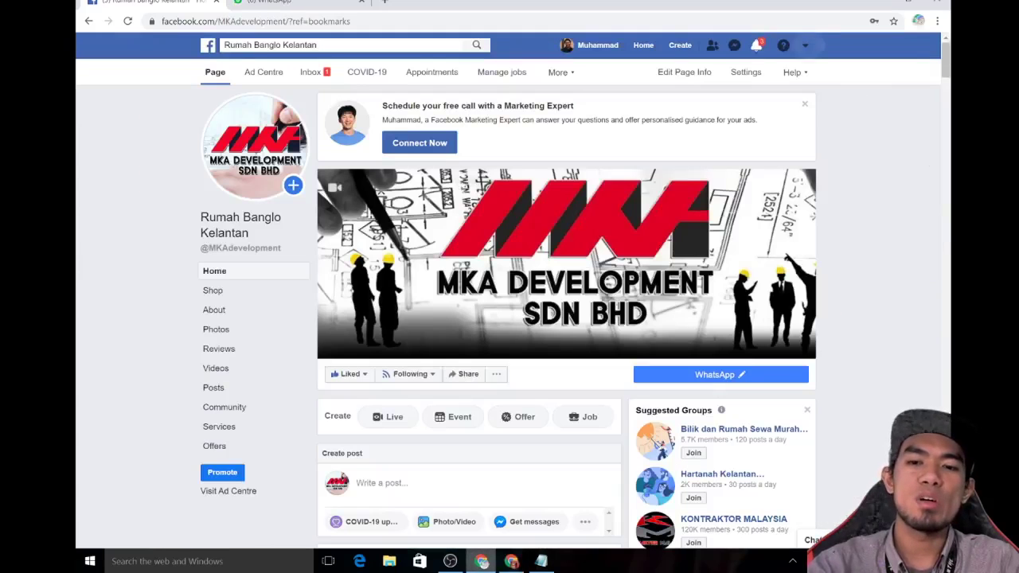
# Open the Ads Manager campaign list from the MKA Development Facebook page
pyautogui.click(804, 45)
pyautogui.click(709, 254)
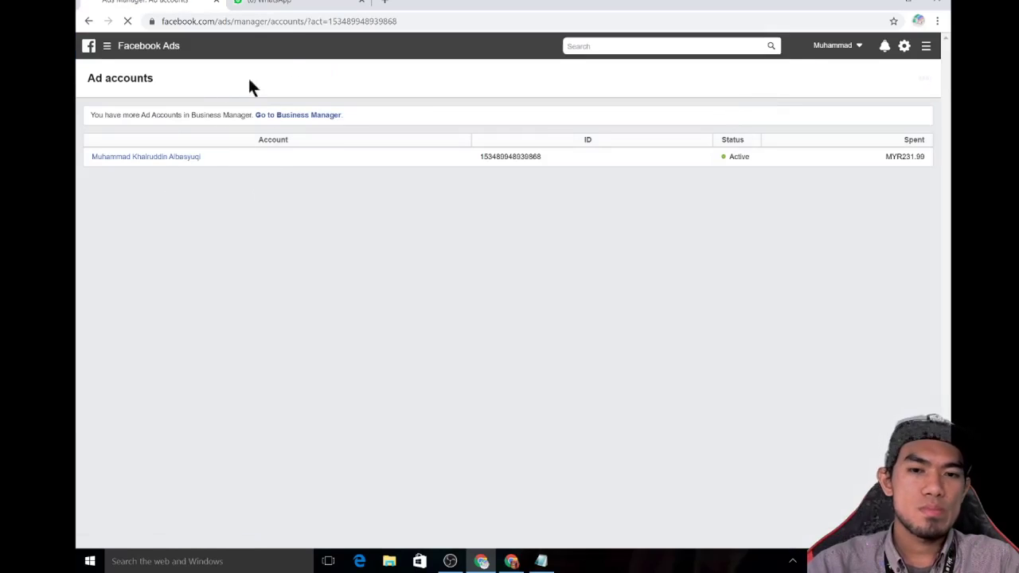
pyautogui.click(107, 48)
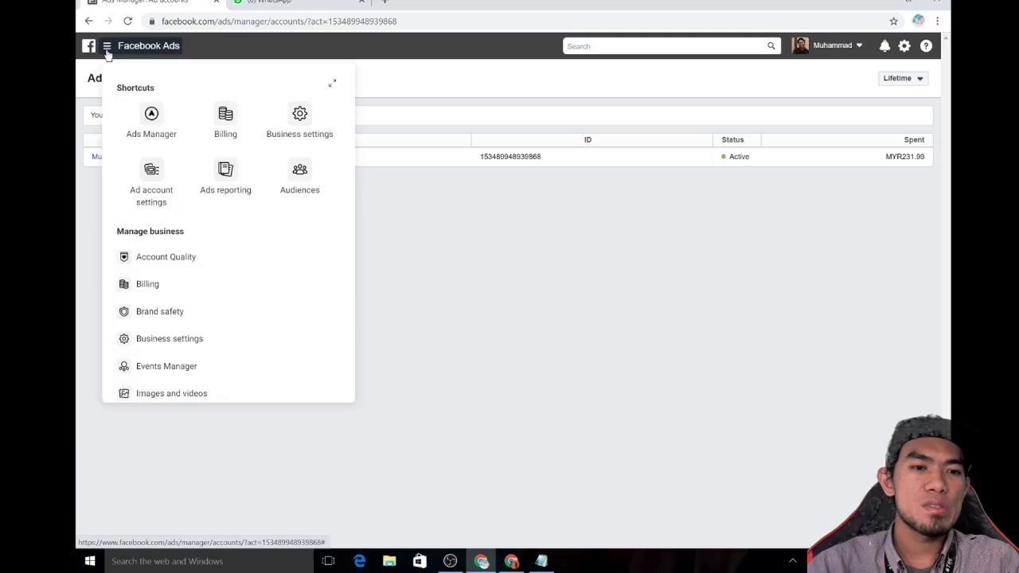
pyautogui.click(150, 114)
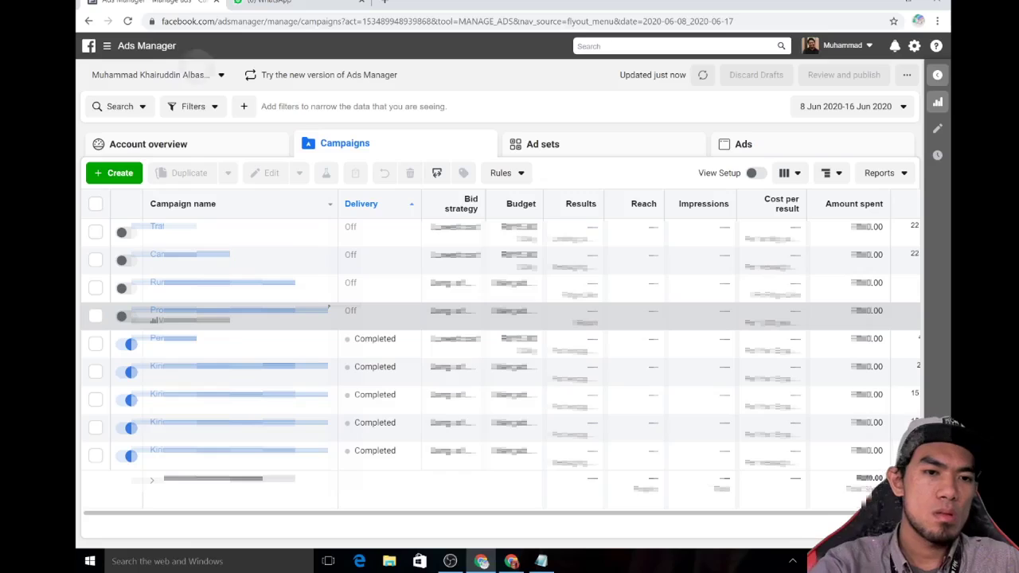
# Switch to the MKA Development business ad account and start creating a new campaign
pyautogui.click(151, 74)
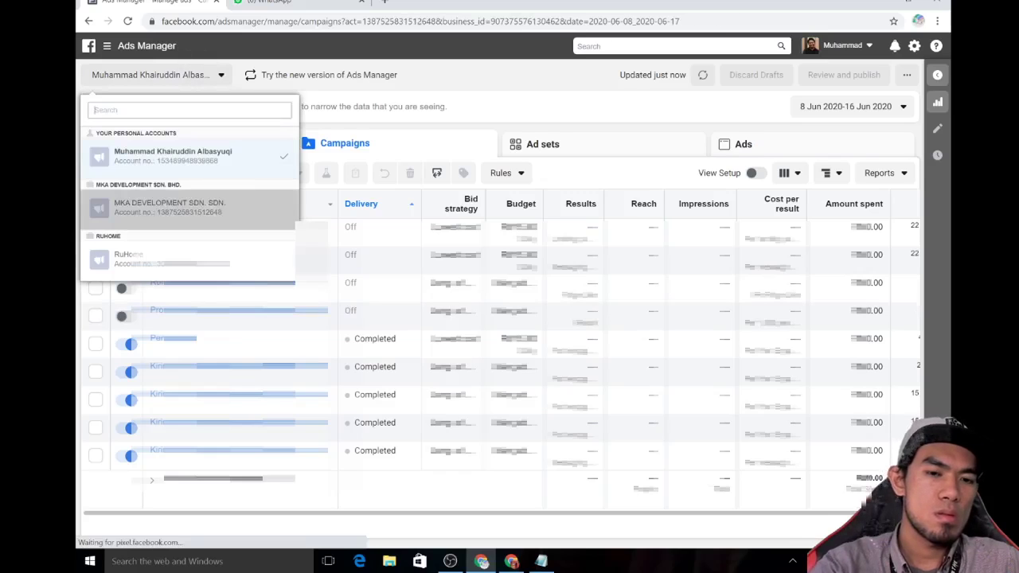
pyautogui.click(169, 206)
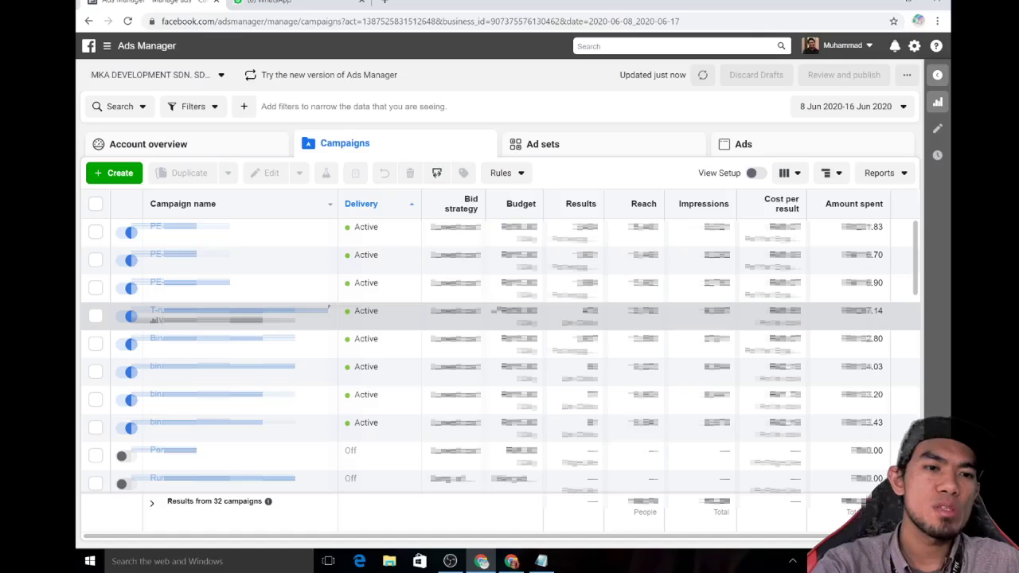
pyautogui.click(114, 173)
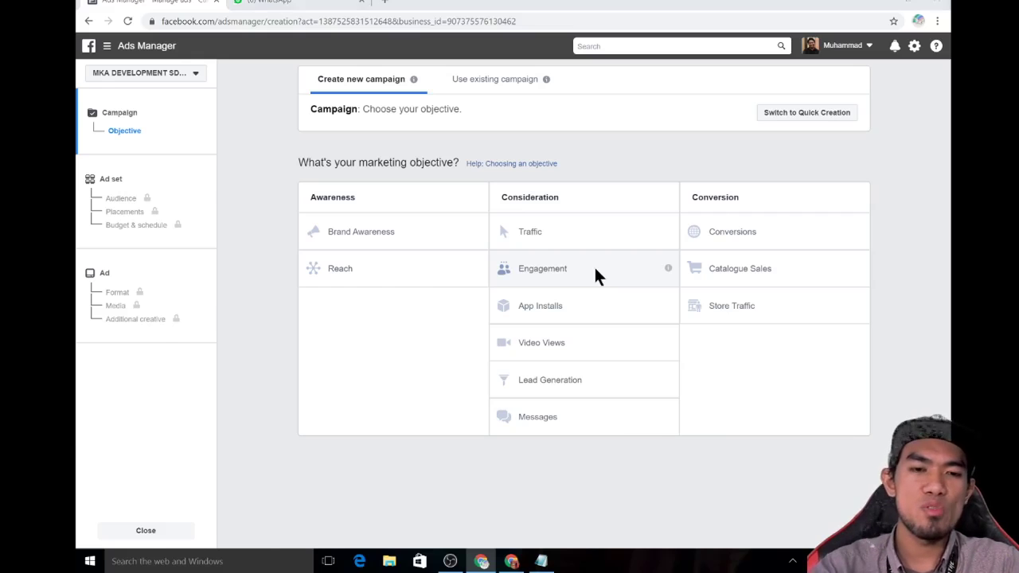
# Switch to the Canva home page in the other browser window
pyautogui.click(511, 561)
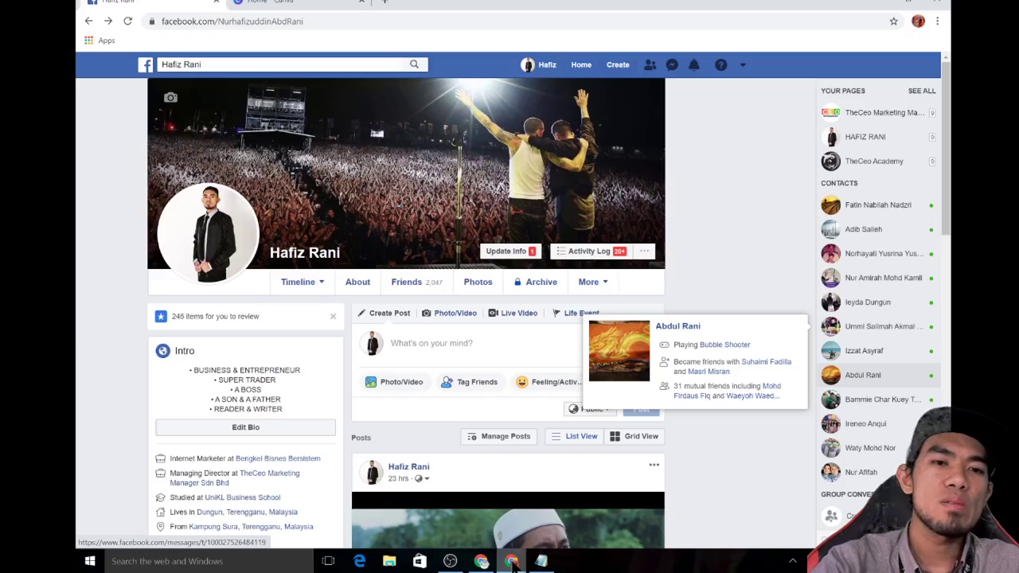
pyautogui.hotkey('ctrl', 'Tab')
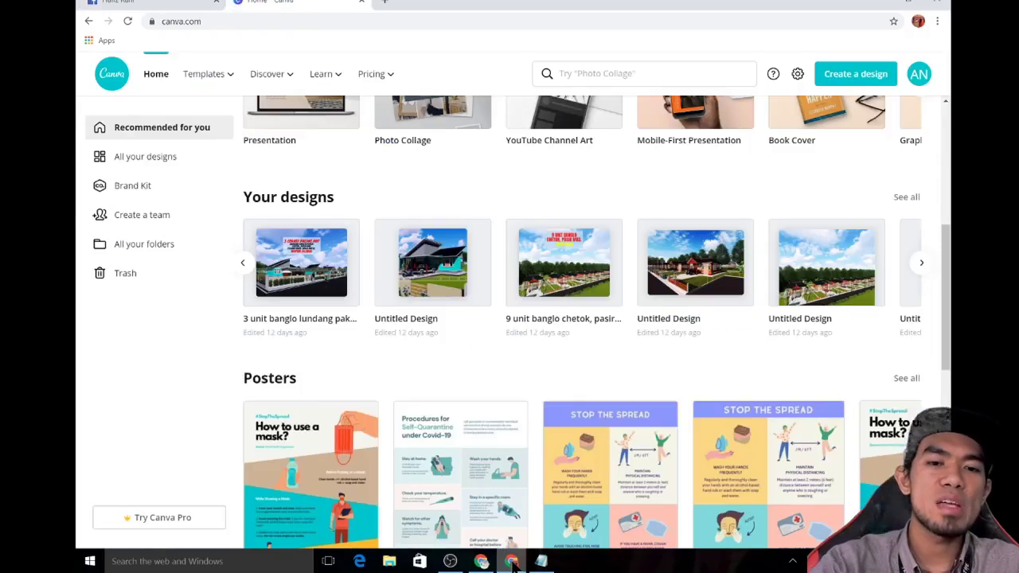
pyautogui.press('Home')
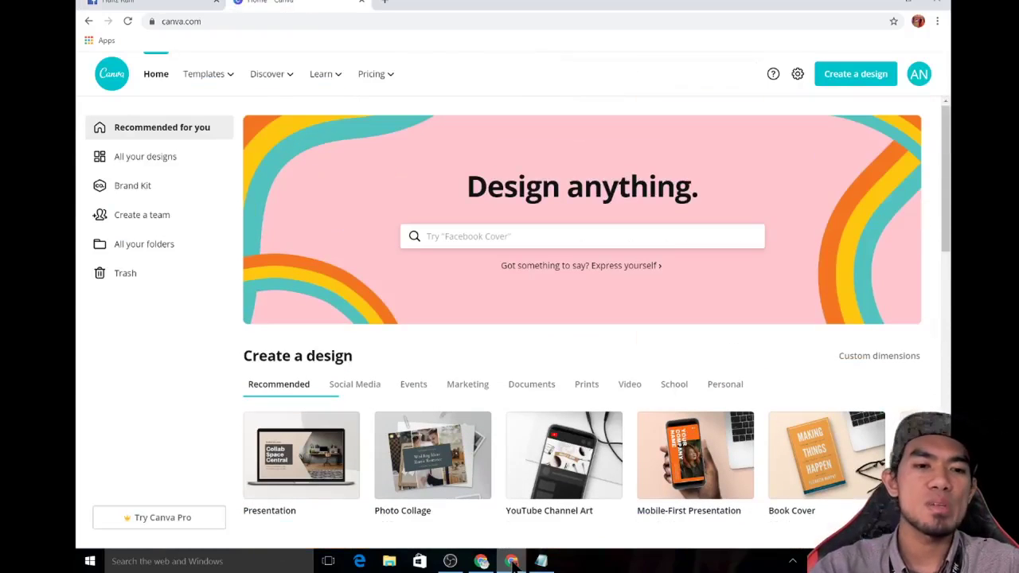
pyautogui.press('Down')
pyautogui.press('Down')
pyautogui.press('Down')
pyautogui.press('Down')
pyautogui.press('Down')
pyautogui.press('Down')
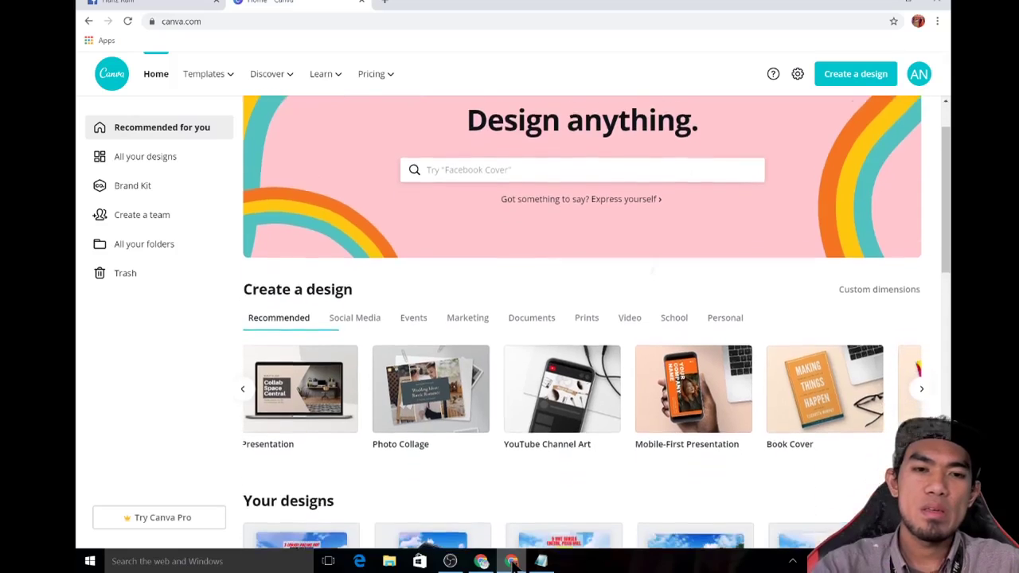
pyautogui.press('Home')
pyautogui.press('Down')
pyautogui.press('Down')
pyautogui.press('Down')
pyautogui.press('Down')
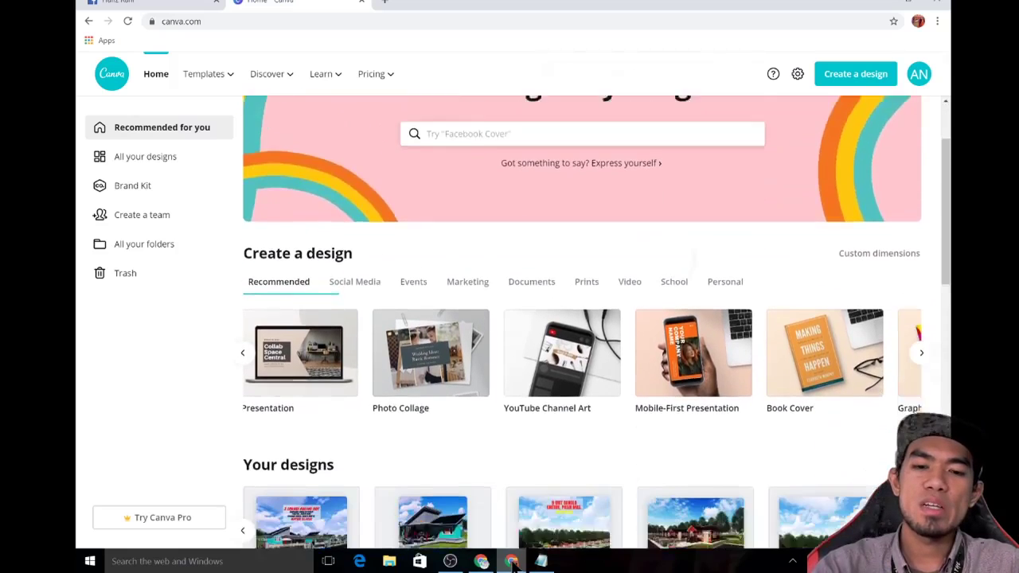
pyautogui.press('Home')
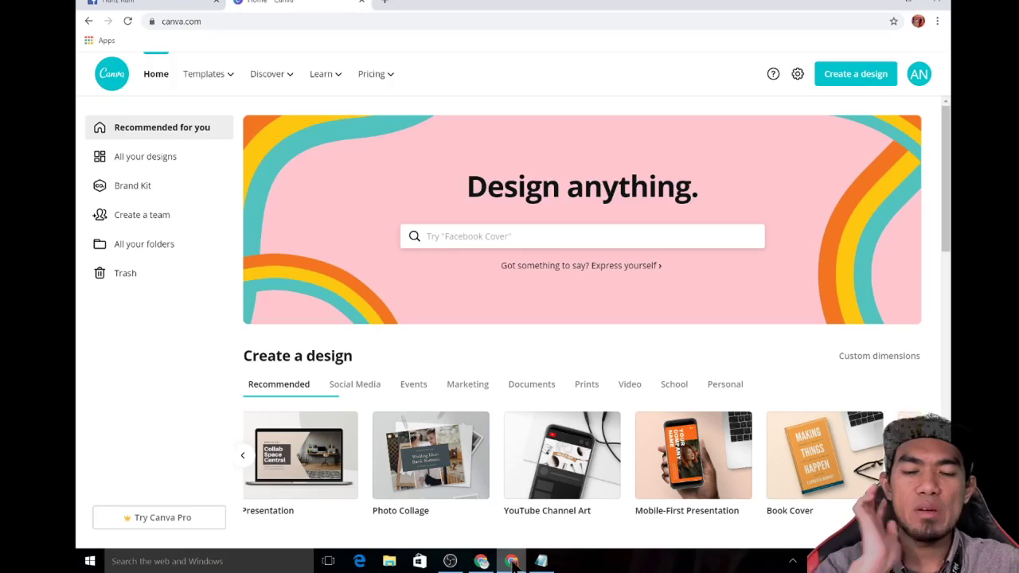
pyautogui.press('Down')
pyautogui.press('Down')
pyautogui.press('Down')
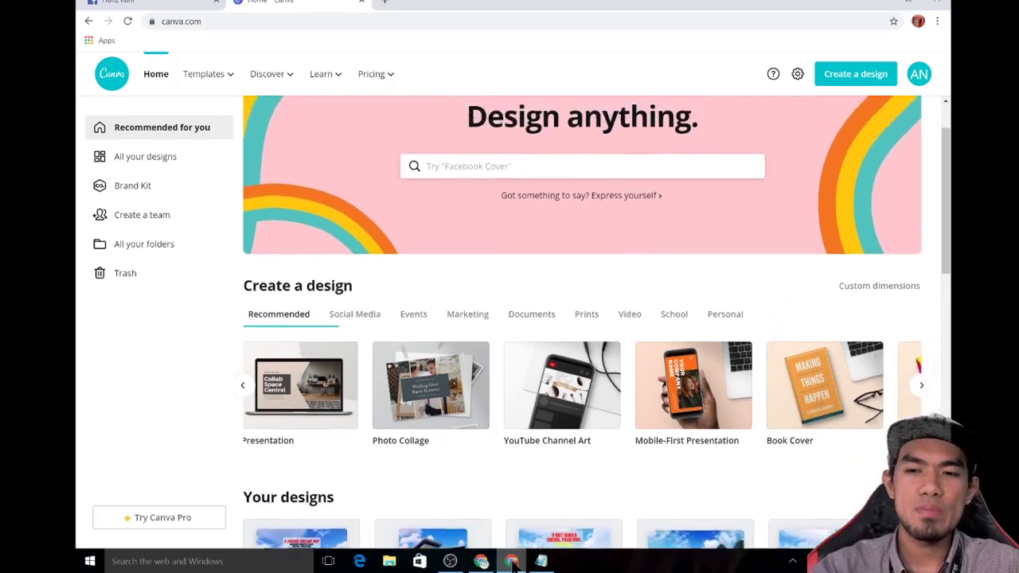
pyautogui.press('Home')
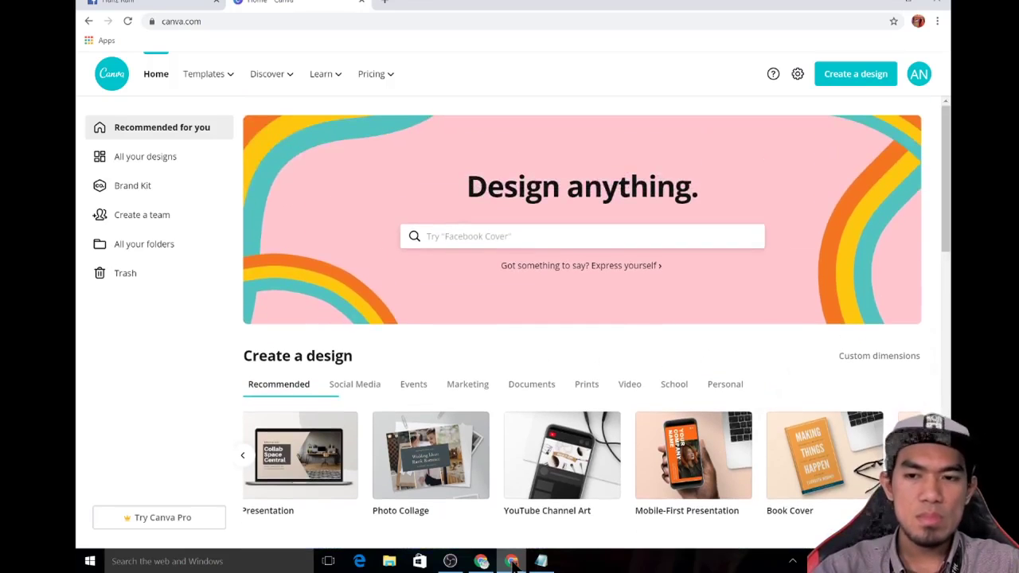
pyautogui.press('Down')
pyautogui.press('Down')
pyautogui.press('Down')
pyautogui.press('Up')
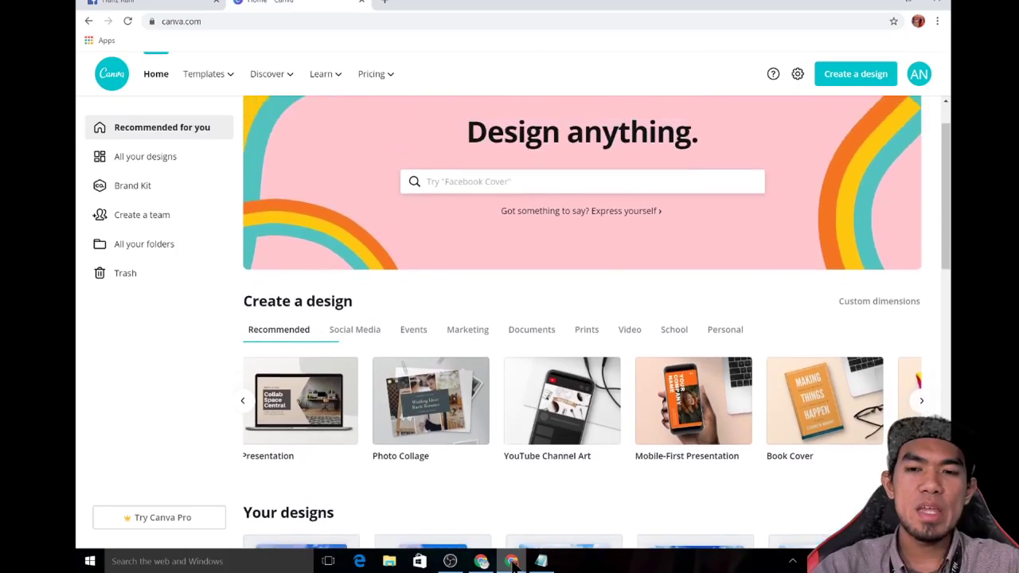
pyautogui.press('Up')
pyautogui.press('Up')
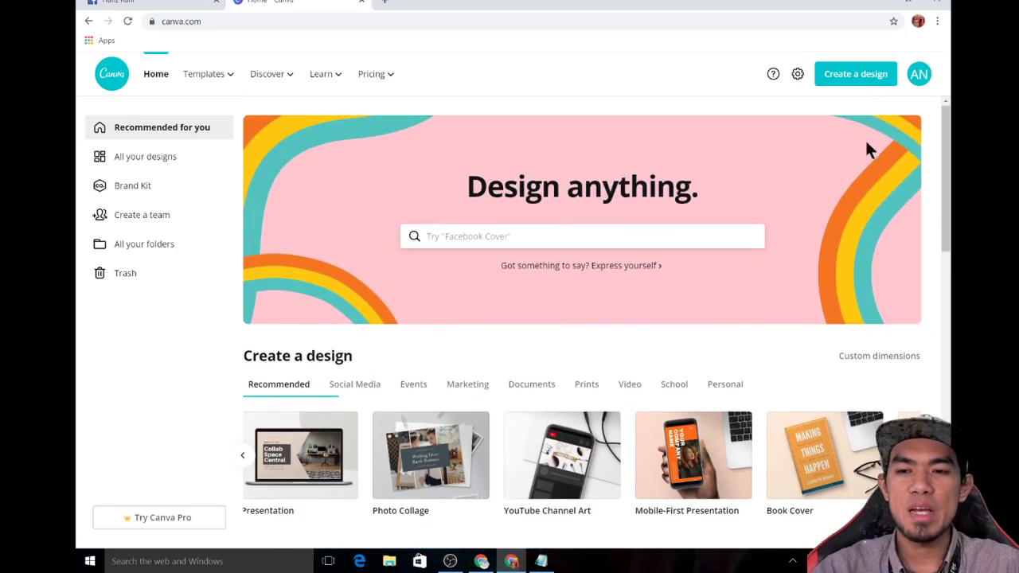
# Create a blank design with custom dimensions of 1600 × 1200 px
pyautogui.click(867, 79)
pyautogui.click(784, 137)
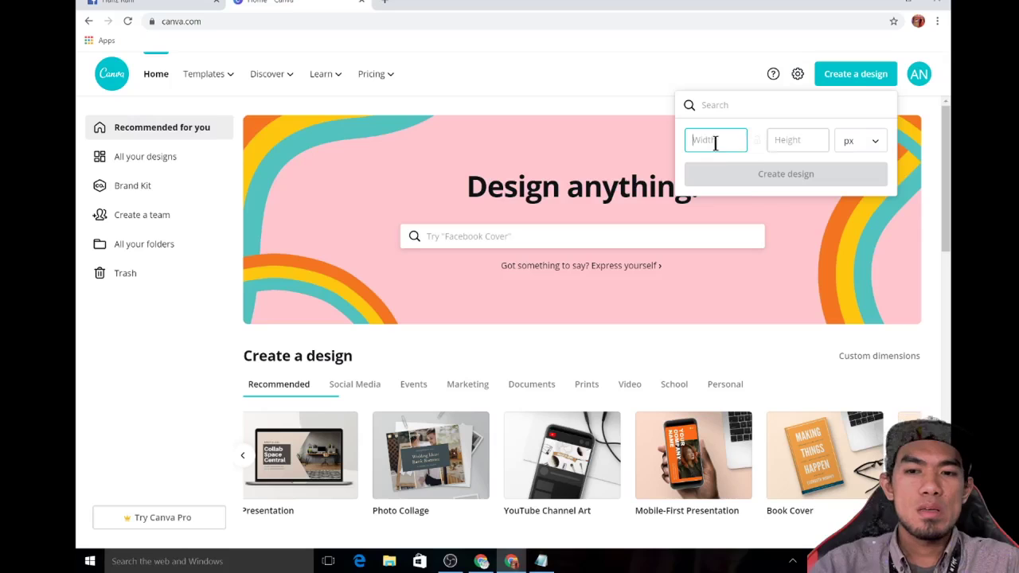
pyautogui.write('1600')
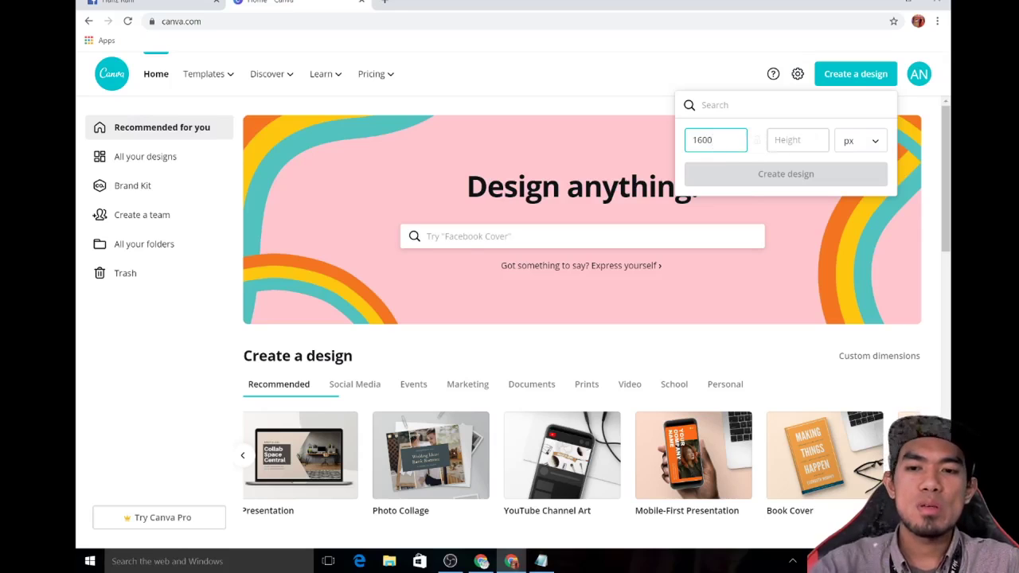
pyautogui.press('Tab')
pyautogui.write('1200')
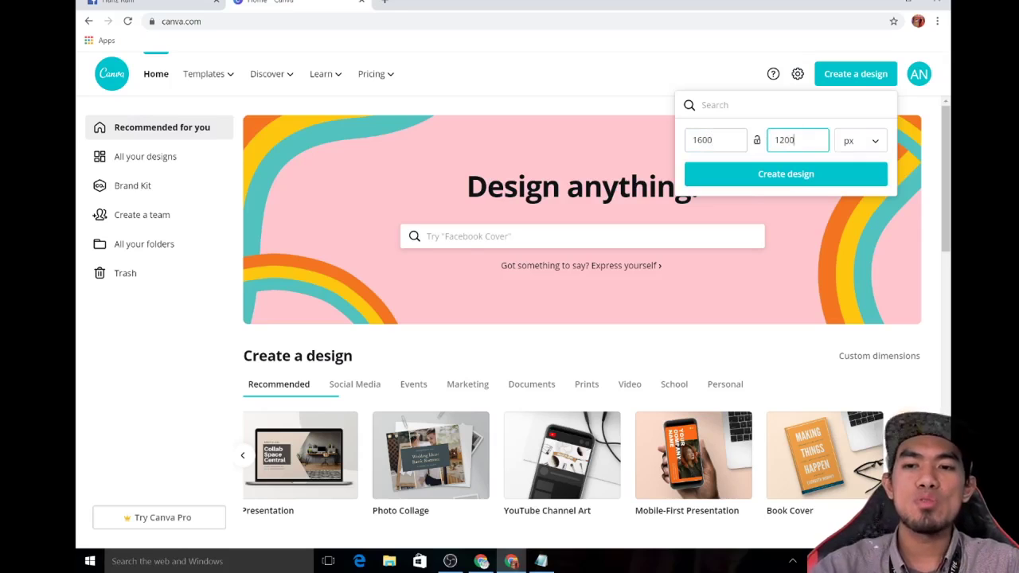
pyautogui.press('Return')
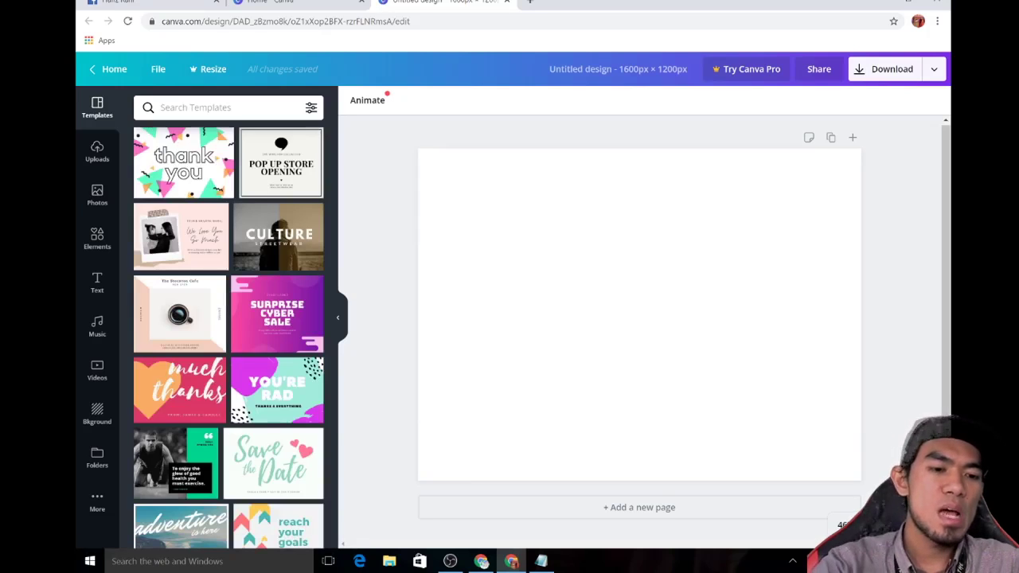
pyautogui.click(96, 503)
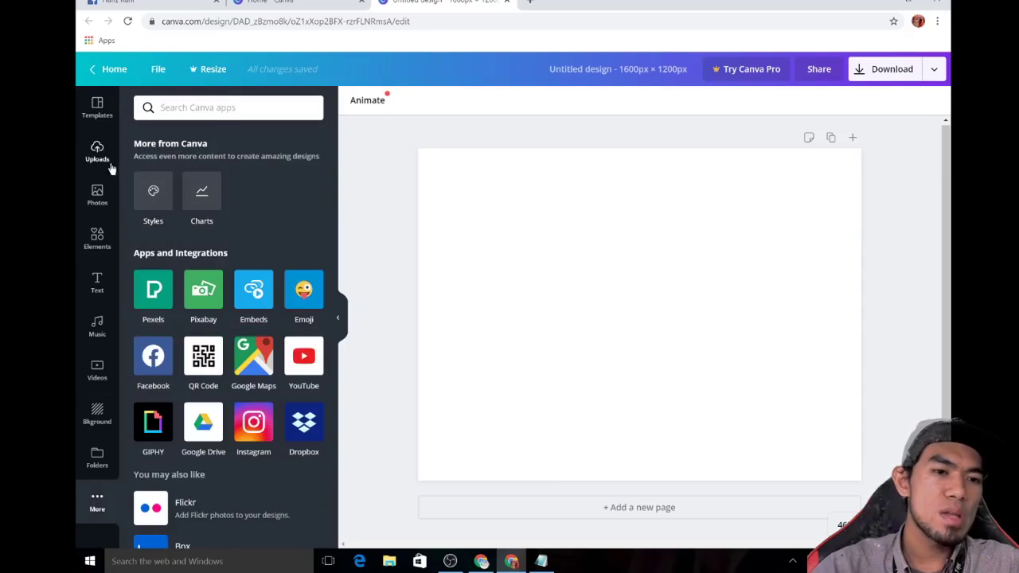
pyautogui.click(98, 105)
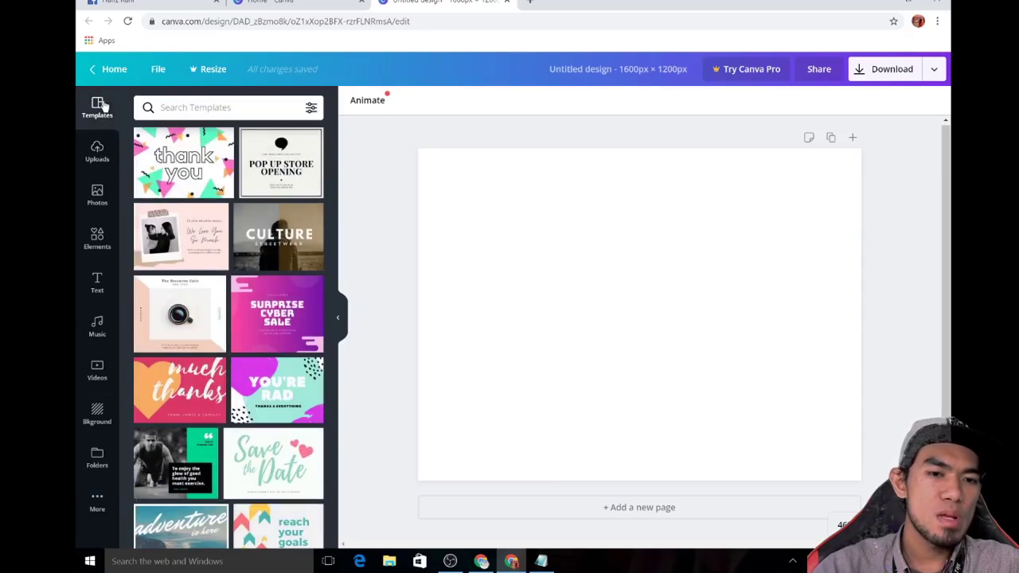
# Fill the blank page with the uploaded render of the turquoise corner bungalow seen from across the road, and select the placed image
pyautogui.click(96, 153)
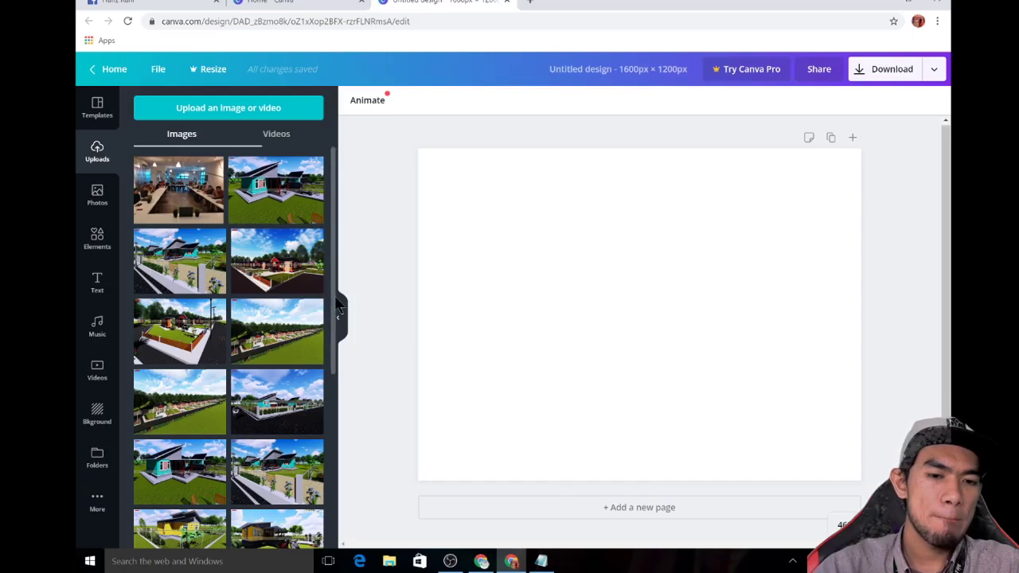
pyautogui.scroll(-3, 339, 310)
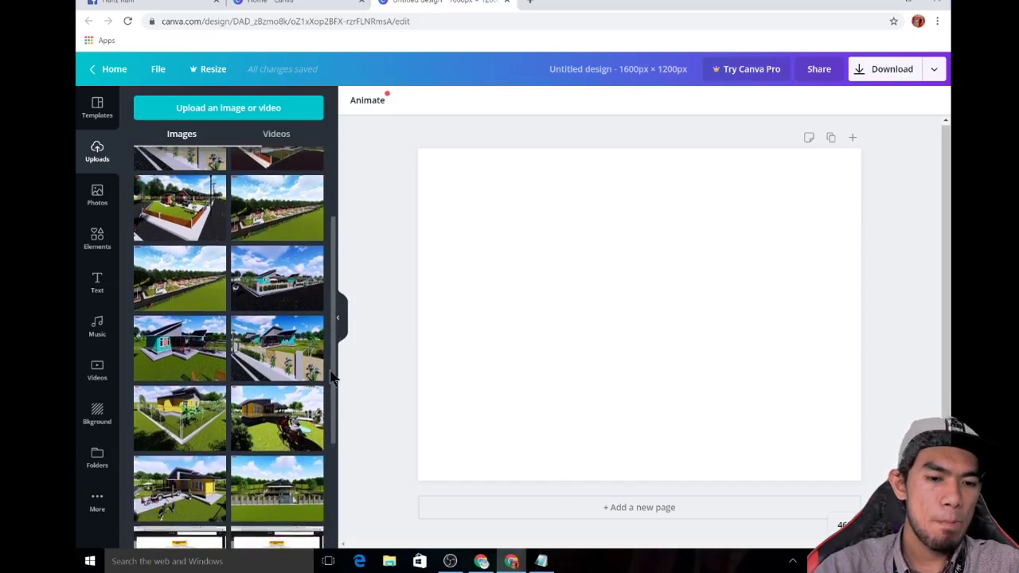
pyautogui.scroll(-4, 333, 398)
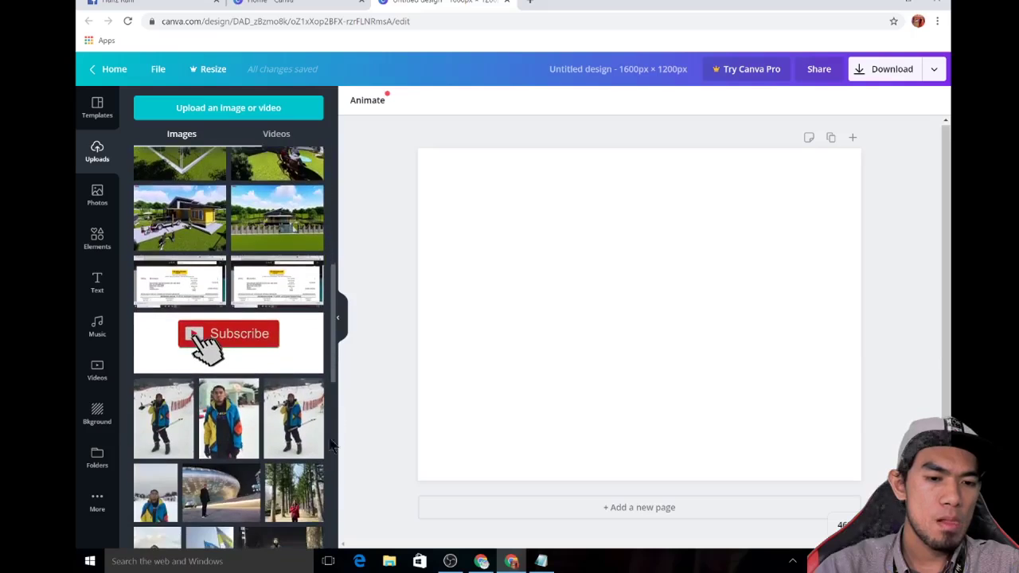
pyautogui.scroll(3, 333, 402)
pyautogui.scroll(3, 332, 398)
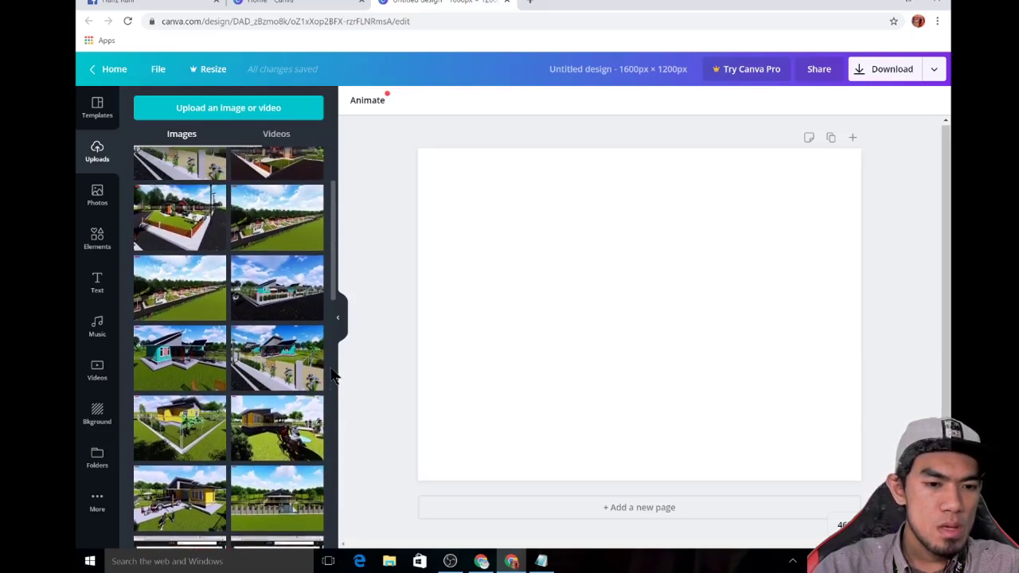
pyautogui.scroll(1, 333, 373)
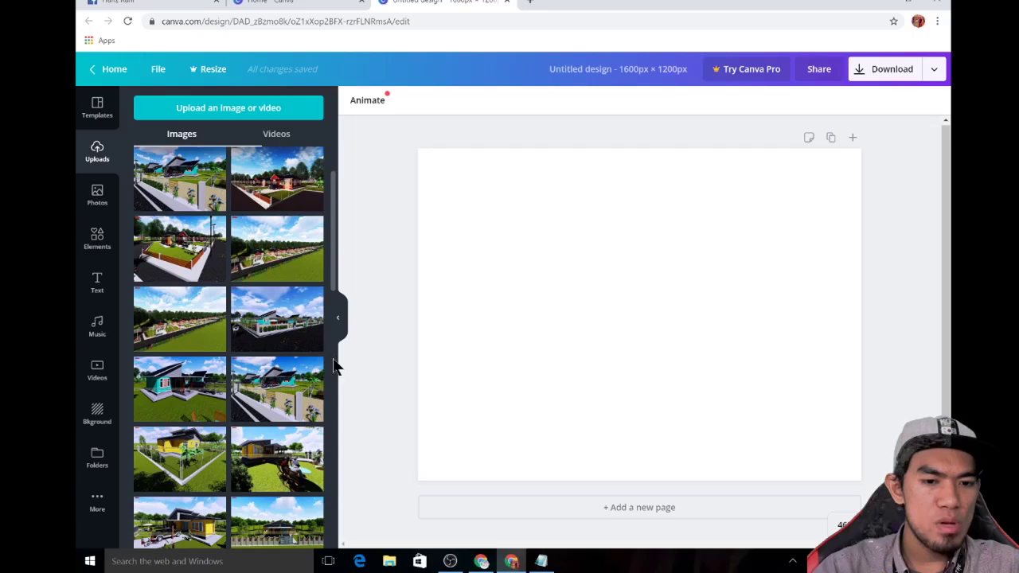
pyautogui.scroll(1, 334, 362)
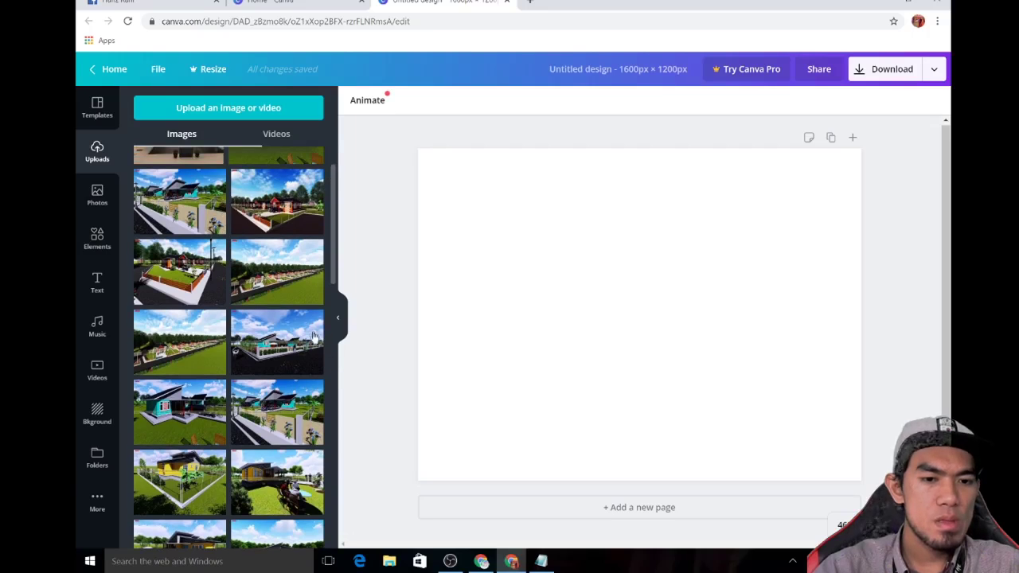
pyautogui.moveTo(277, 338); pyautogui.dragTo(450, 310)
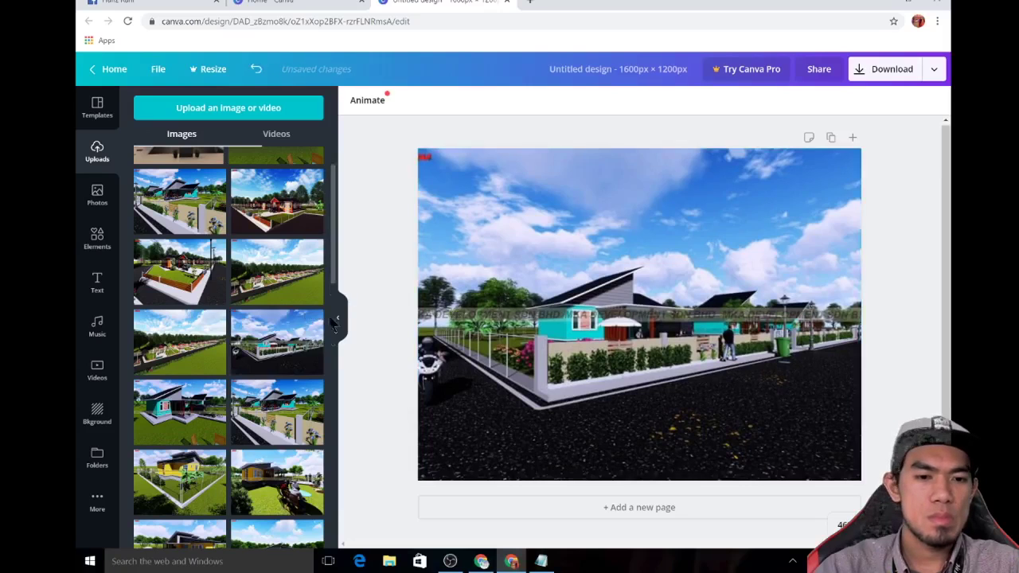
pyautogui.scroll(3, 334, 249)
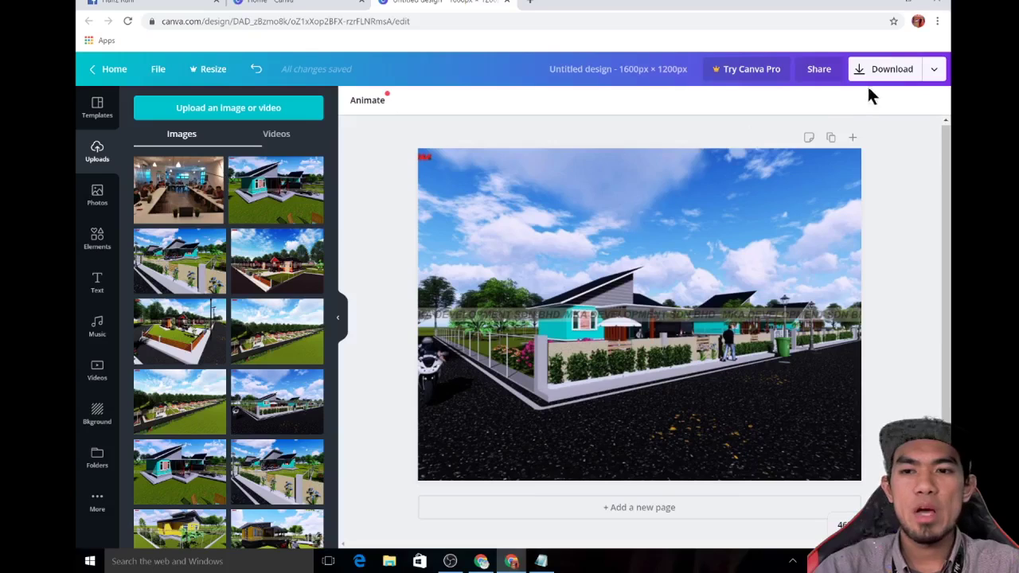
pyautogui.click(526, 217)
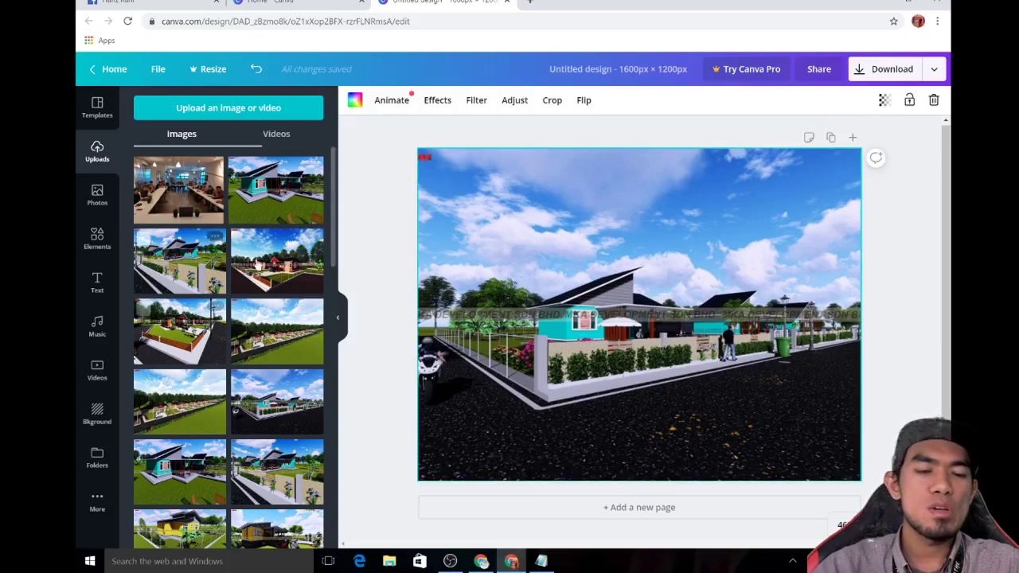
# Add the "welcome little one!" text combination to the sky area above the houses
pyautogui.click(98, 282)
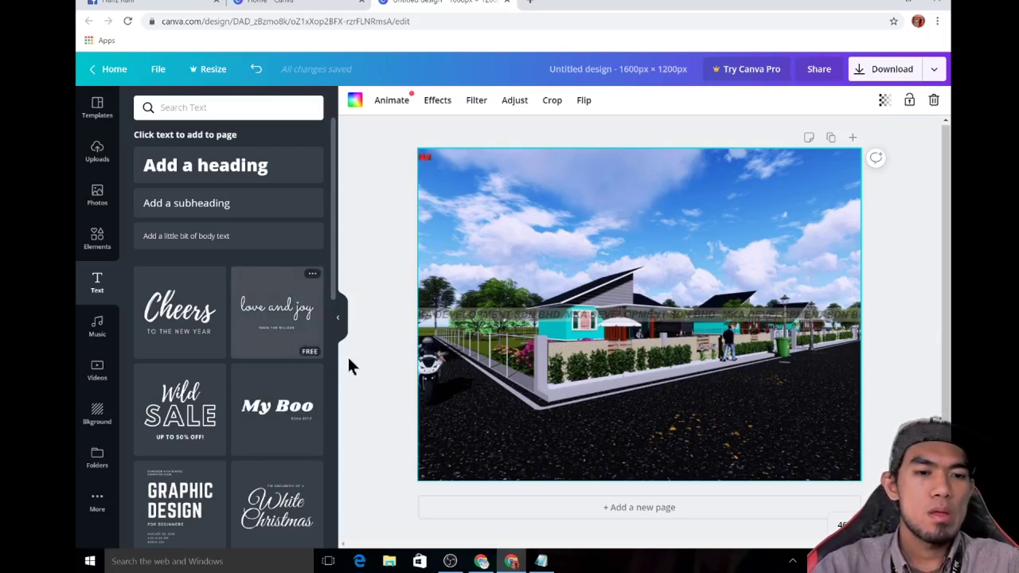
pyautogui.moveTo(335, 280); pyautogui.dragTo(343, 414)
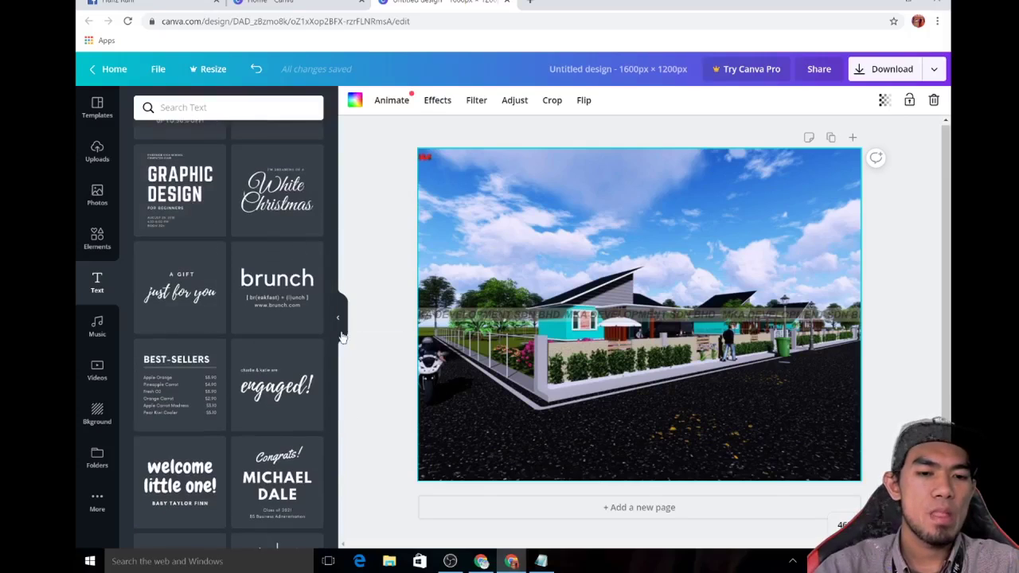
pyautogui.scroll(-2, 337, 375)
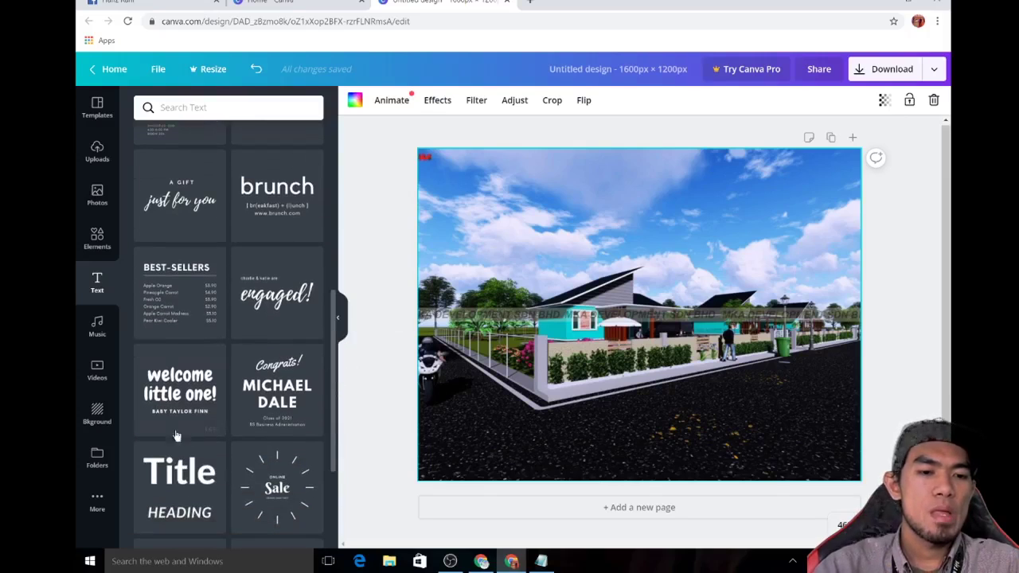
pyautogui.moveTo(173, 403); pyautogui.dragTo(488, 258)
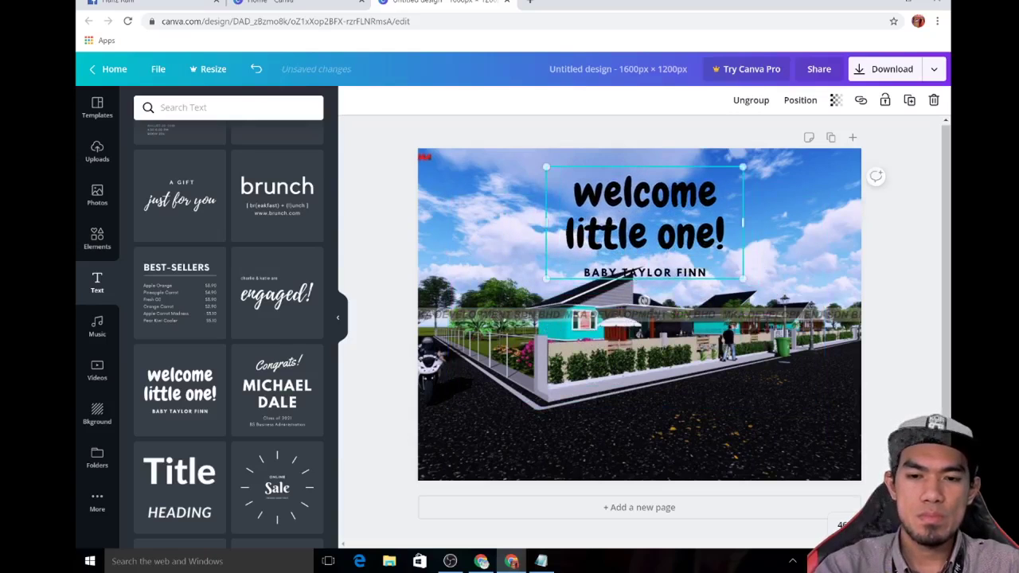
# Replace the heading with "BANGLO MODEN UNTUK DIJUAL" and resize the text group so the heading fits on three lines in the sky
pyautogui.click(645, 213)
pyautogui.click(644, 213)
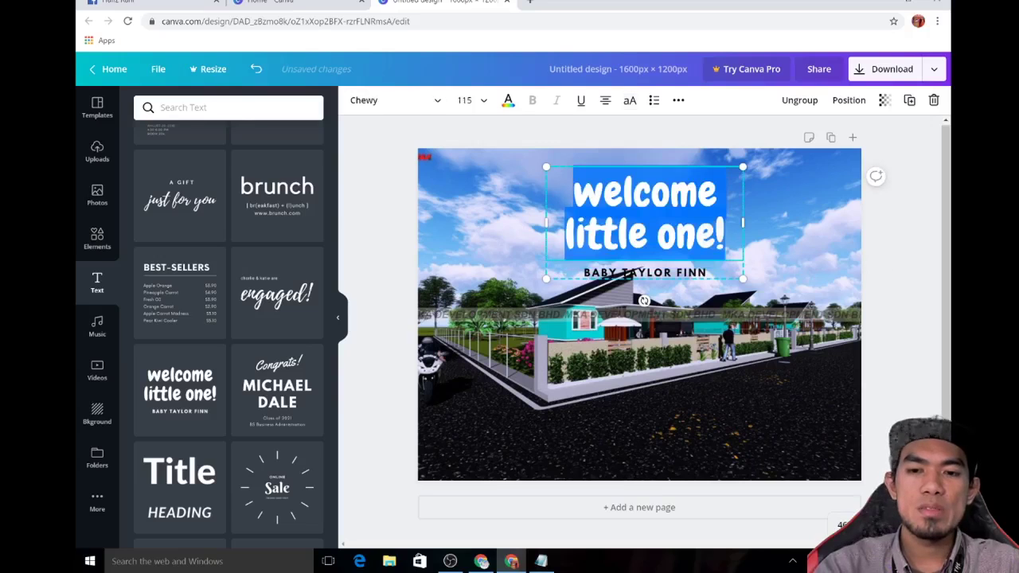
pyautogui.press('BackSpace')
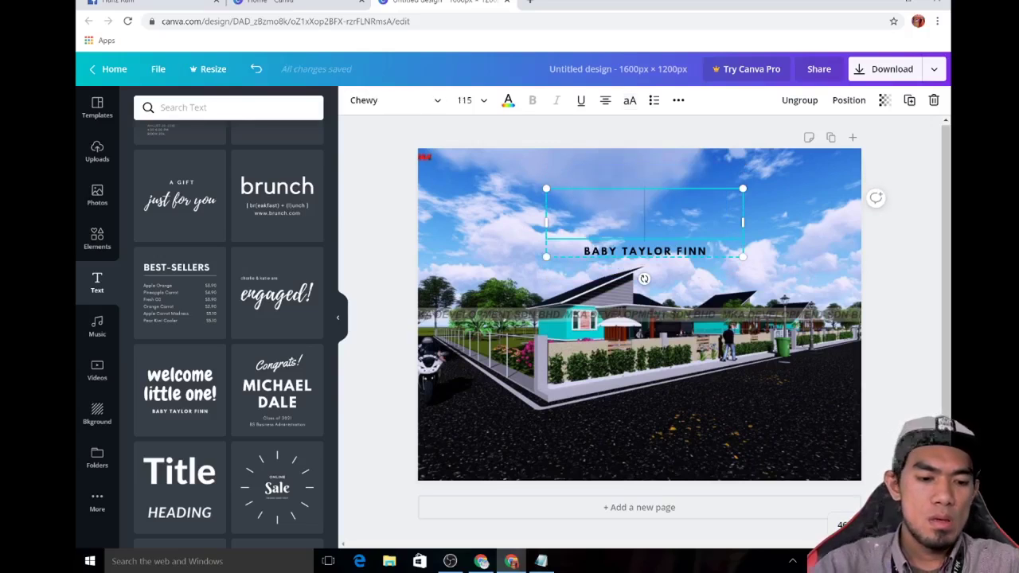
pyautogui.write('BANGLO')
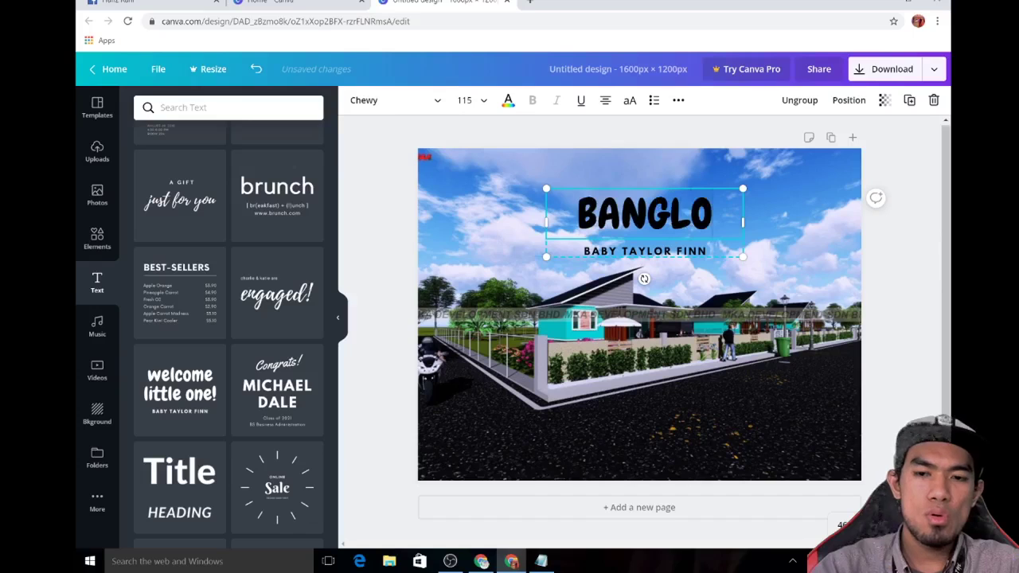
pyautogui.write(' MOD')
pyautogui.press('BackSpace')
pyautogui.press('BackSpace')
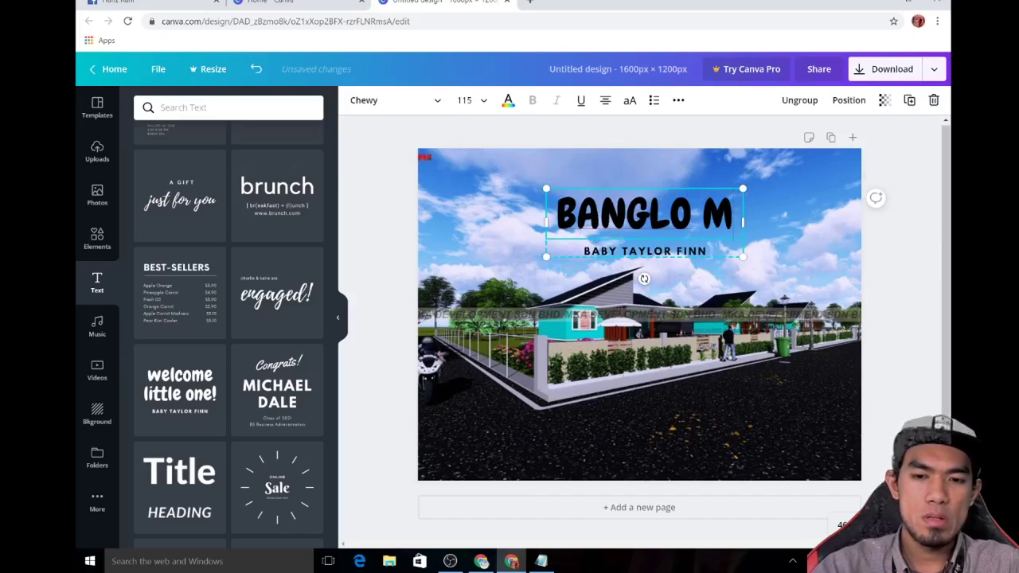
pyautogui.write('ODEN U')
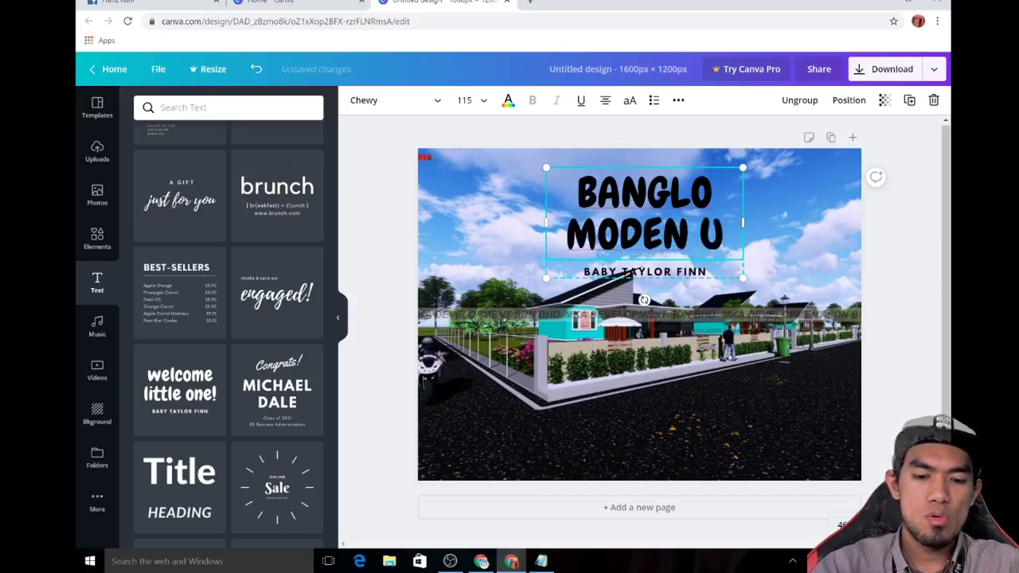
pyautogui.write('NTUK DIJUAL')
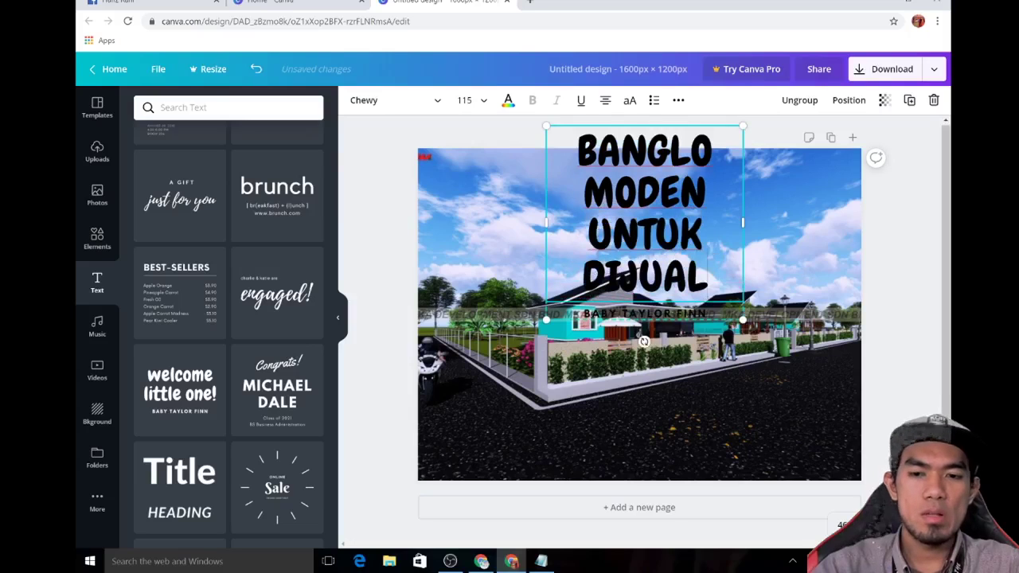
pyautogui.press('Escape')
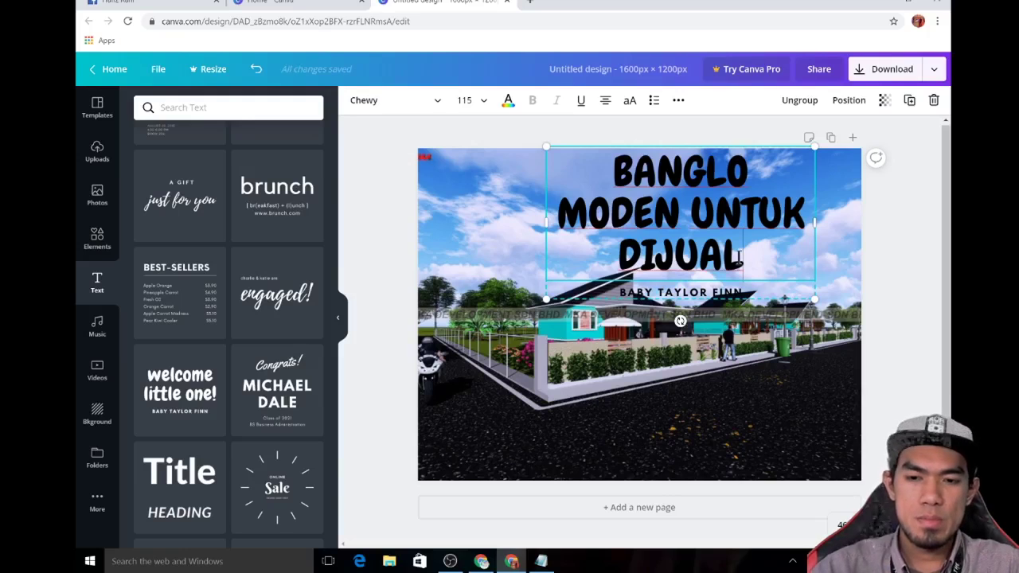
pyautogui.moveTo(814, 299); pyautogui.dragTo(725, 259)
# Replace the small line under the heading with "3 LOKASI PALING HOT DI KELANTAN"
pyautogui.doubleClick(682, 245)
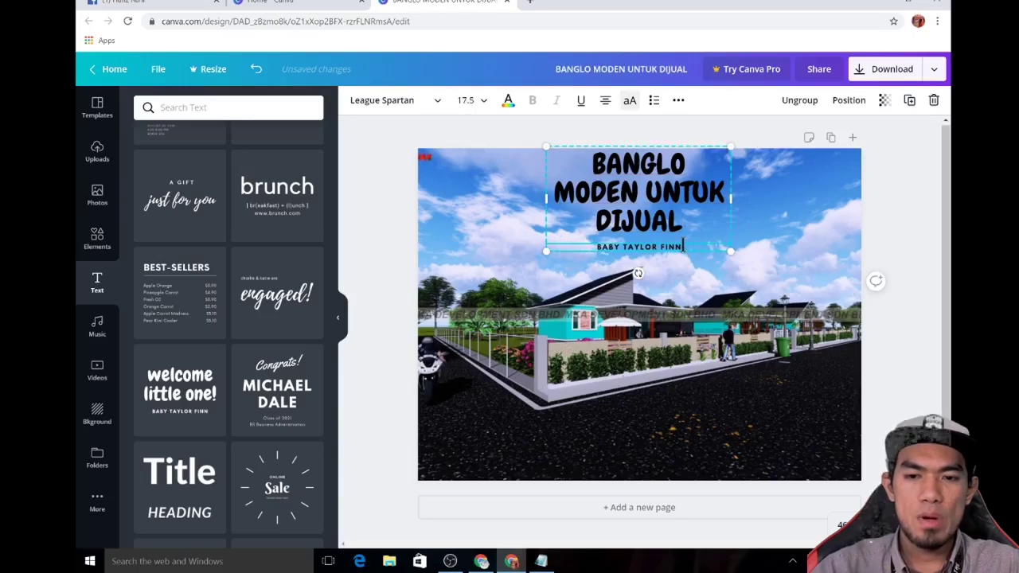
pyautogui.press('BackSpace')
pyautogui.press('BackSpace')
pyautogui.press('BackSpace')
pyautogui.press('BackSpace')
pyautogui.press('BackSpace')
pyautogui.press('BackSpace')
pyautogui.press('BackSpace')
pyautogui.press('BackSpace')
pyautogui.press('BackSpace')
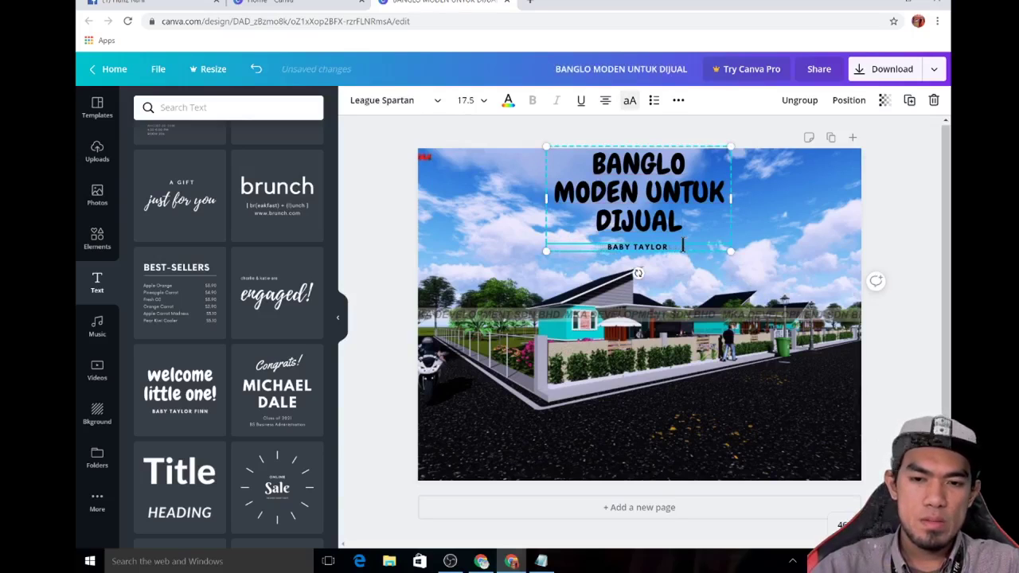
pyautogui.press('BackSpace')
pyautogui.press('BackSpace')
pyautogui.press('BackSpace')
pyautogui.press('BackSpace')
pyautogui.press('BackSpace')
pyautogui.press('BackSpace')
pyautogui.press('BackSpace')
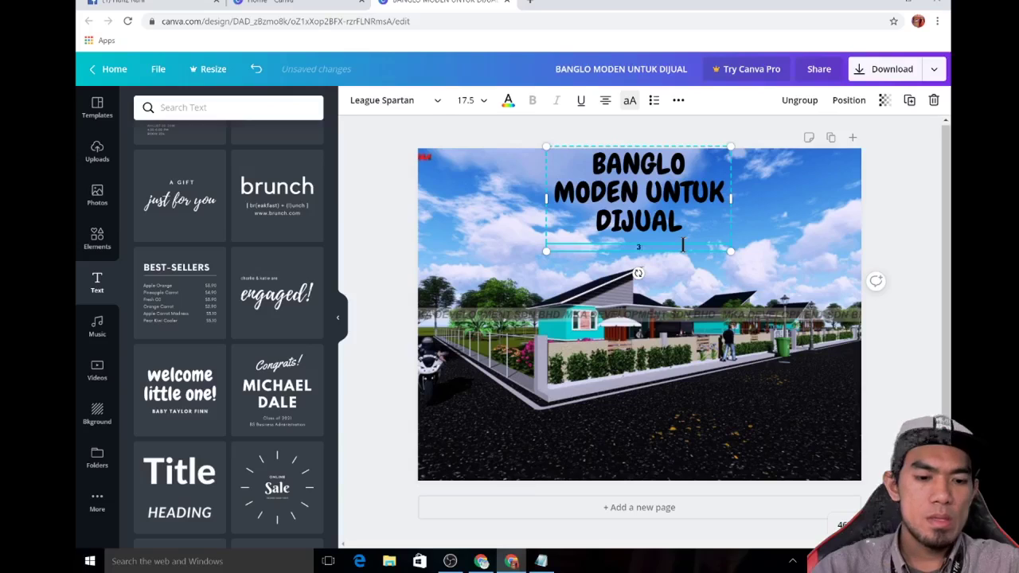
pyautogui.write('3 LOKASI')
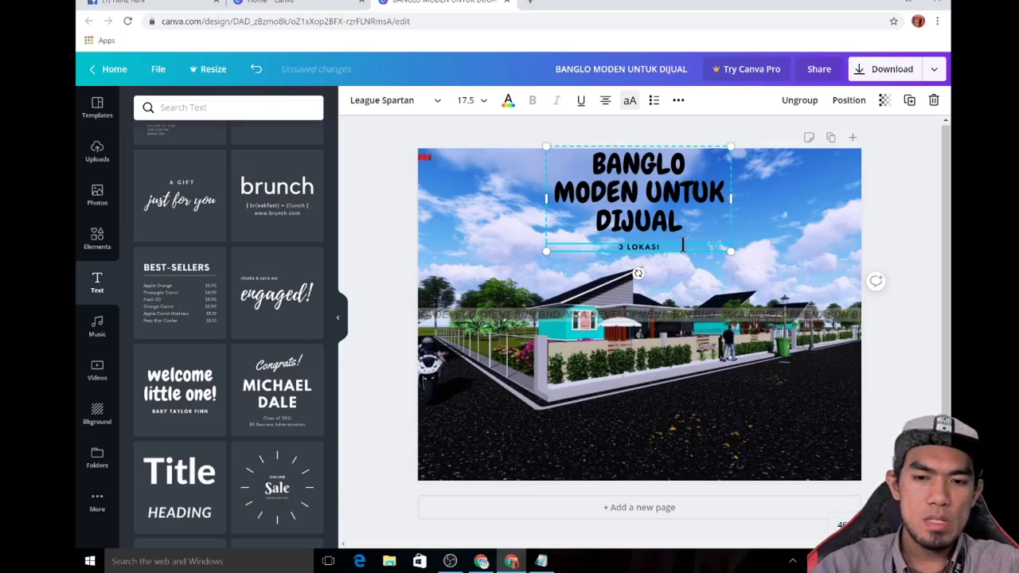
pyautogui.write(' PALING')
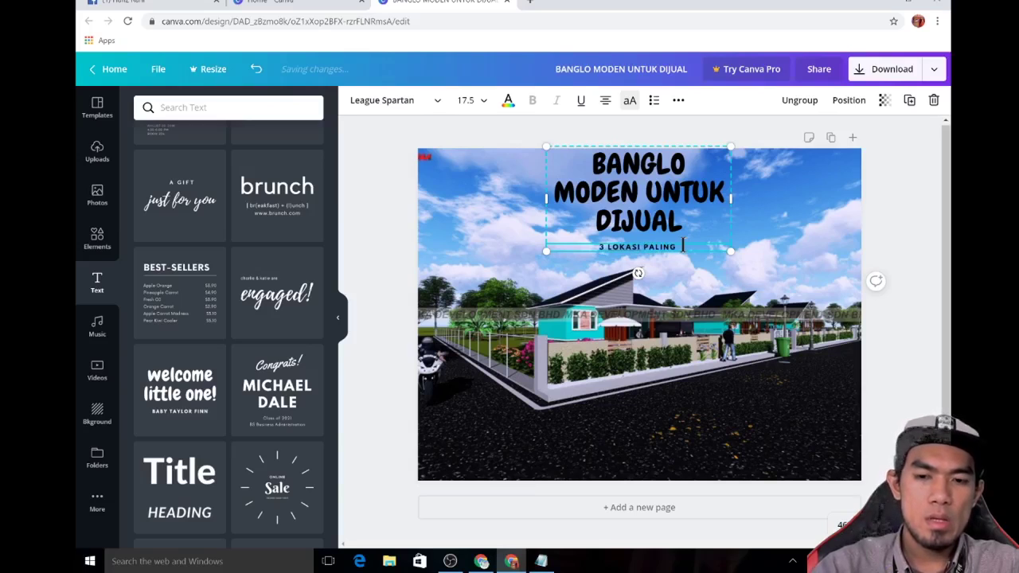
pyautogui.write(' HOT DI')
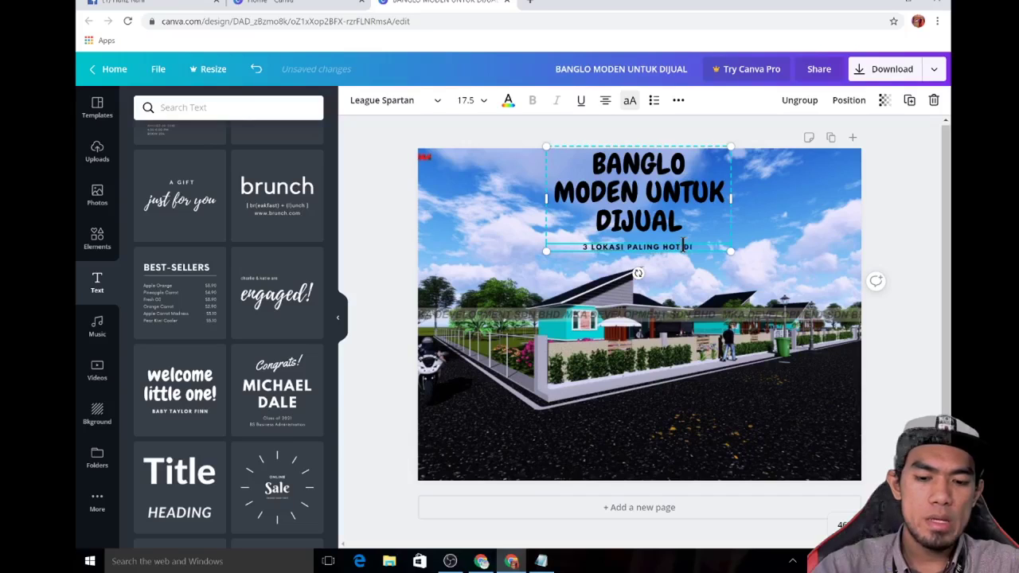
pyautogui.write(' KELANTAN')
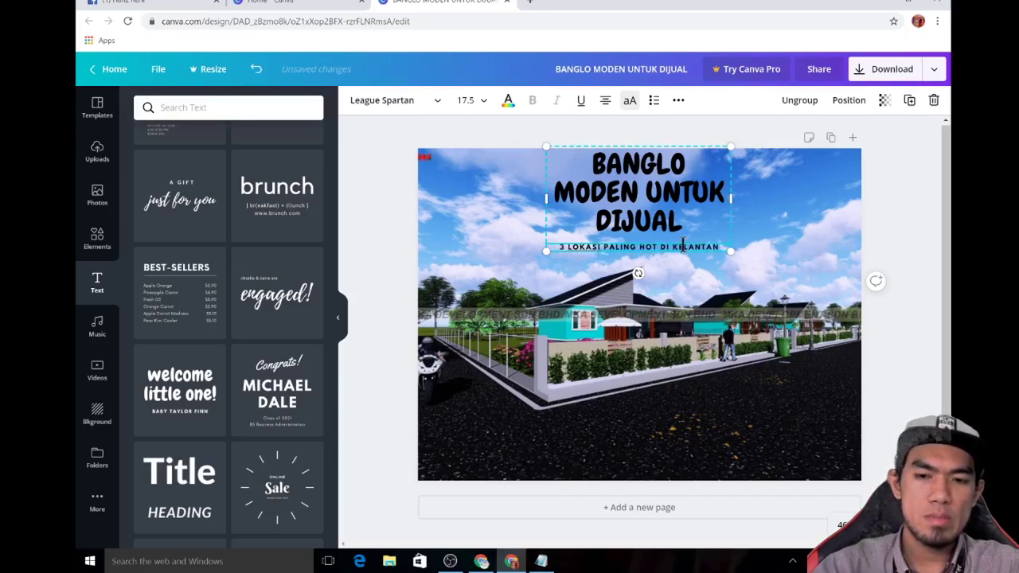
# Move the text group slightly down within the sky and shrink it until its subtitle is size 14.7
pyautogui.moveTo(683, 245)
pyautogui.mouseDown()
pyautogui.moveTo(674, 280)
pyautogui.moveTo(683, 262)
pyautogui.mouseUp()
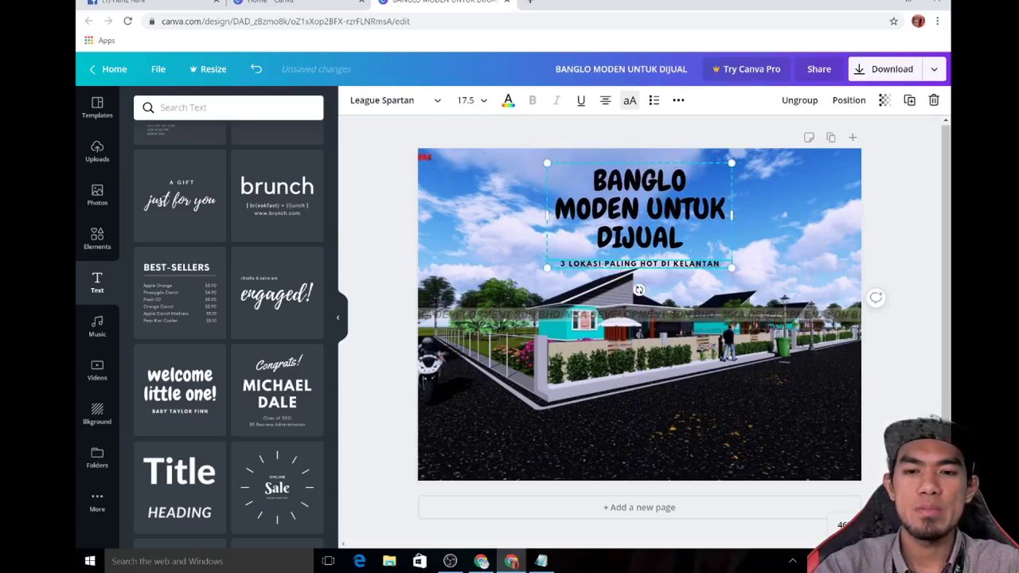
pyautogui.moveTo(732, 163); pyautogui.dragTo(716, 166)
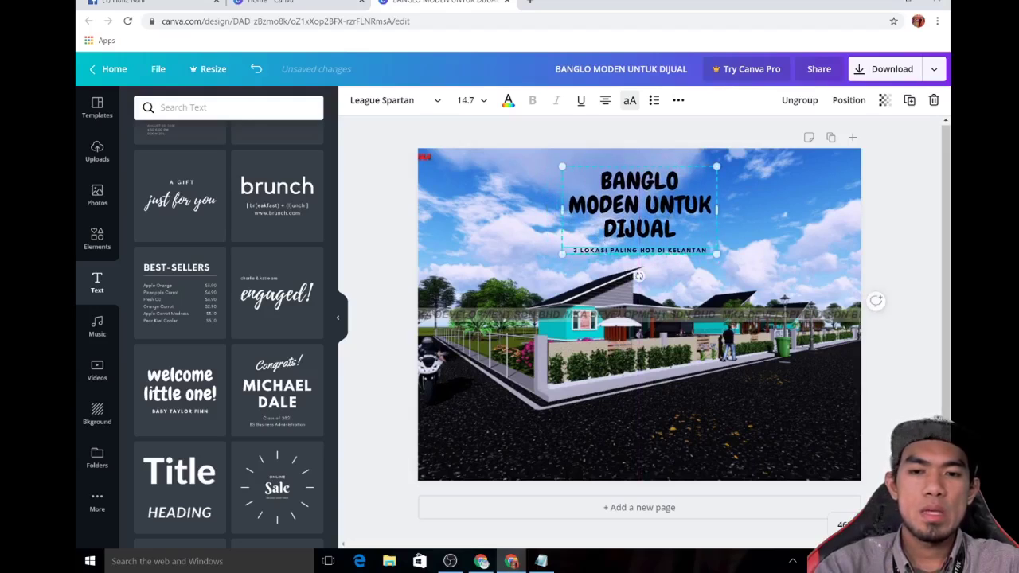
pyautogui.click(772, 206)
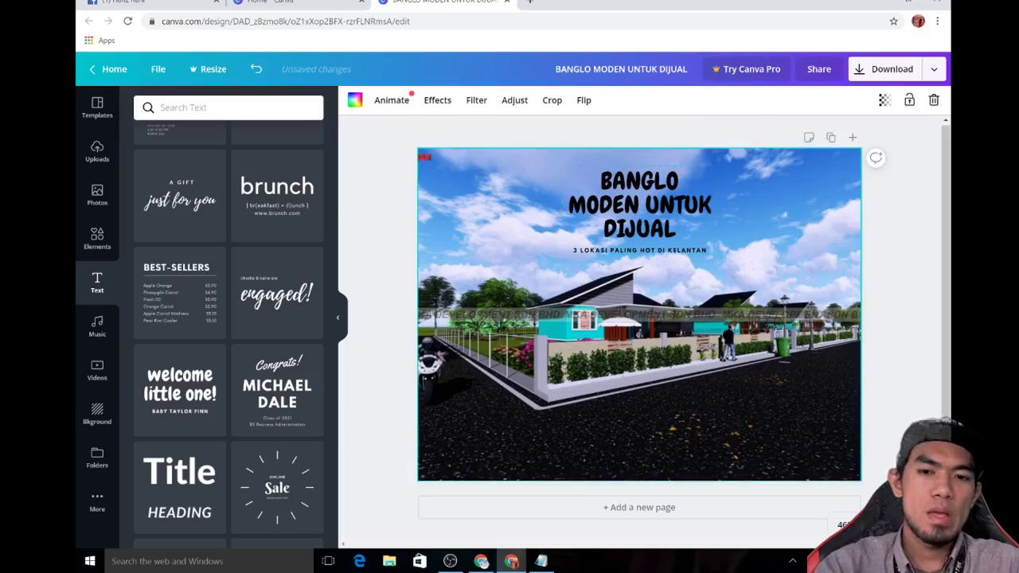
# Colour the heading yellow and the subtitle light blue
pyautogui.click(639, 205)
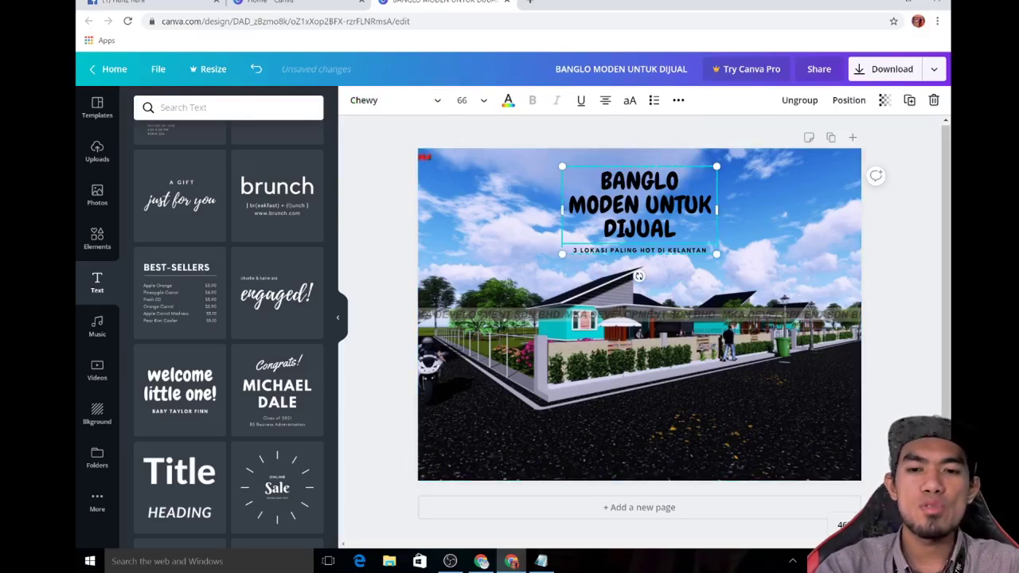
pyautogui.click(507, 100)
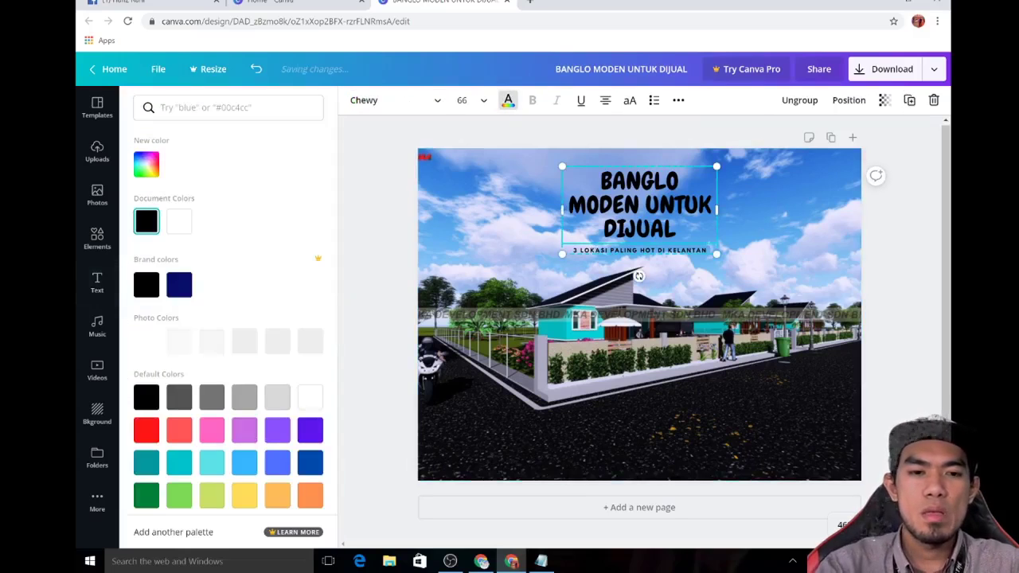
pyautogui.click(245, 487)
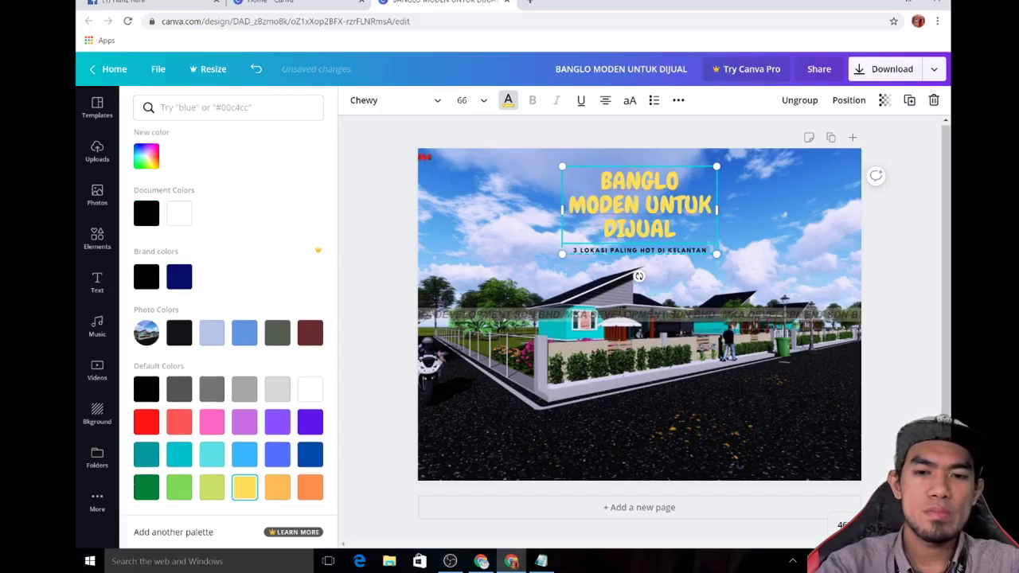
pyautogui.click(639, 250)
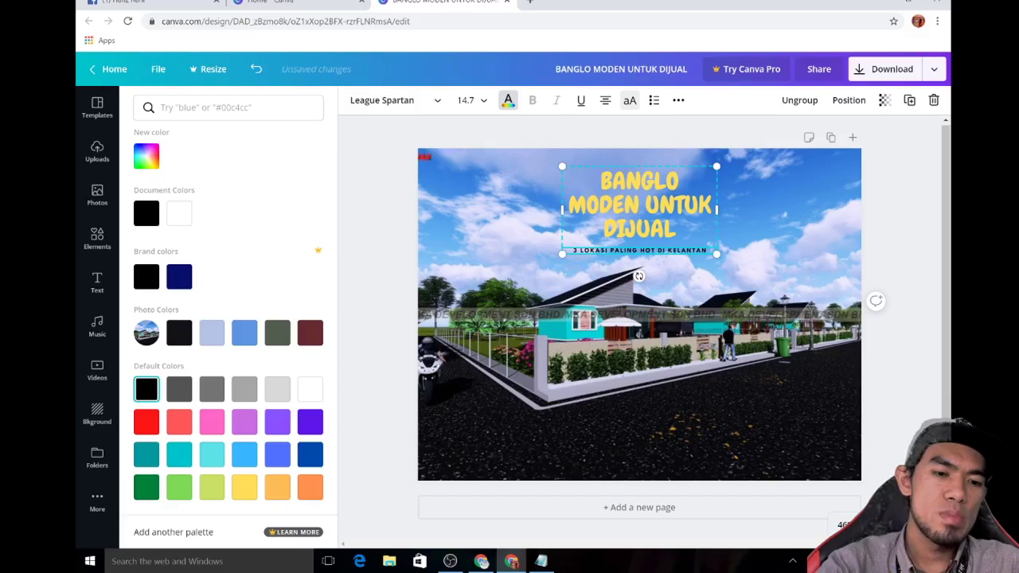
pyautogui.click(245, 454)
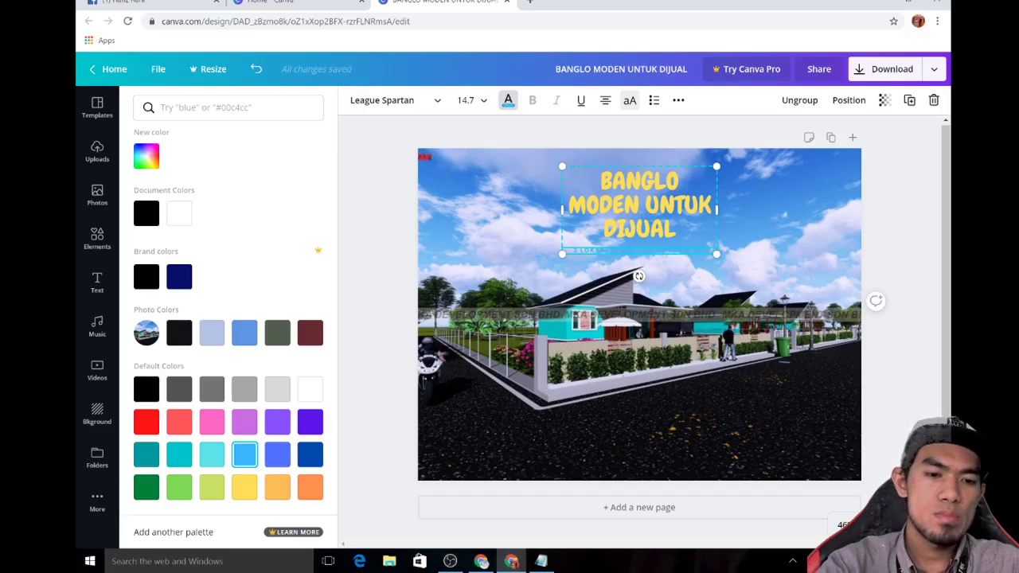
pyautogui.press('Escape')
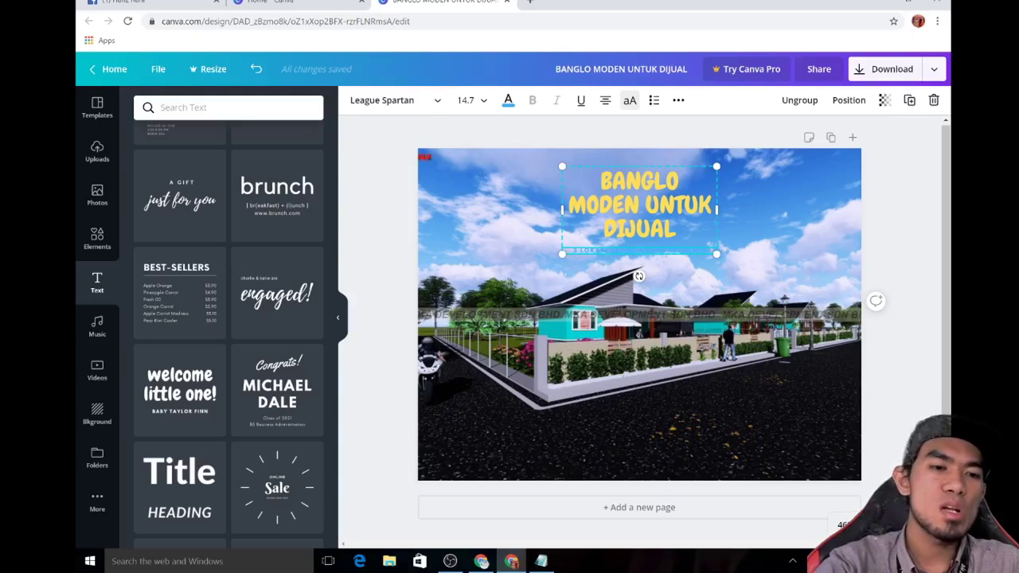
pyautogui.click(97, 195)
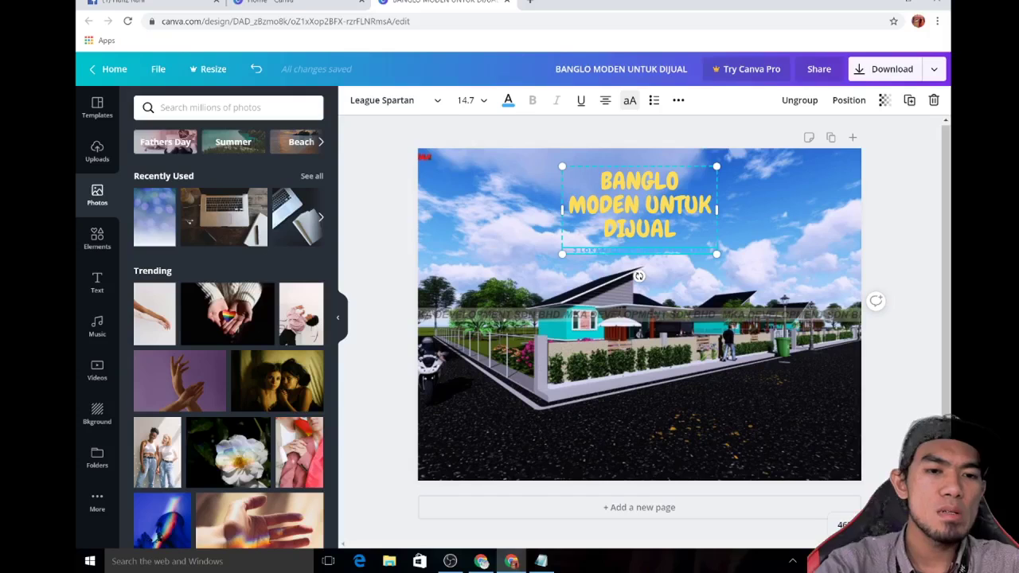
pyautogui.scroll(-2, 229, 334)
pyautogui.scroll(2, 228, 334)
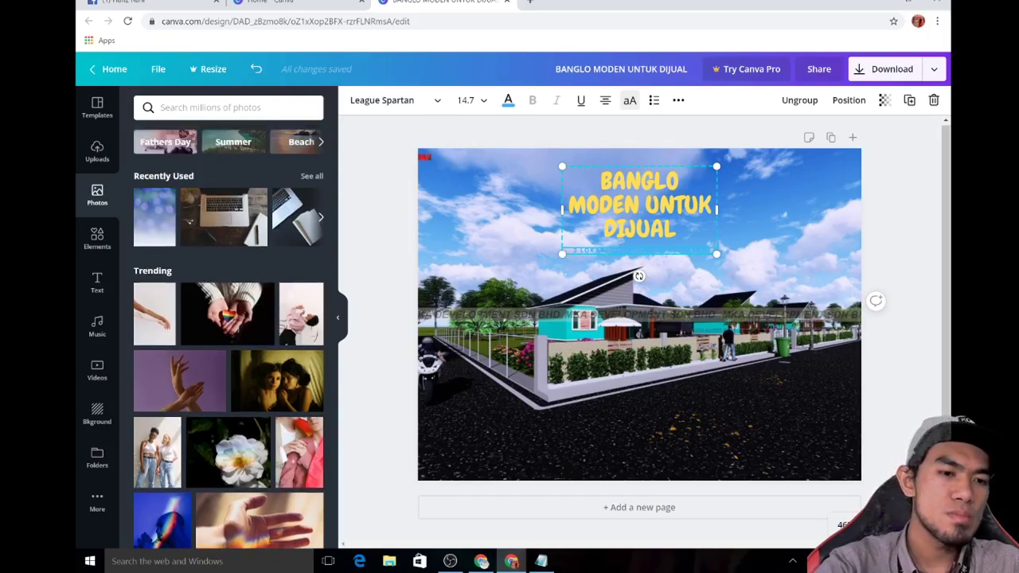
# Add a navy blue square behind the heading and subtitle and reduce its height to fit around the text
pyautogui.click(97, 237)
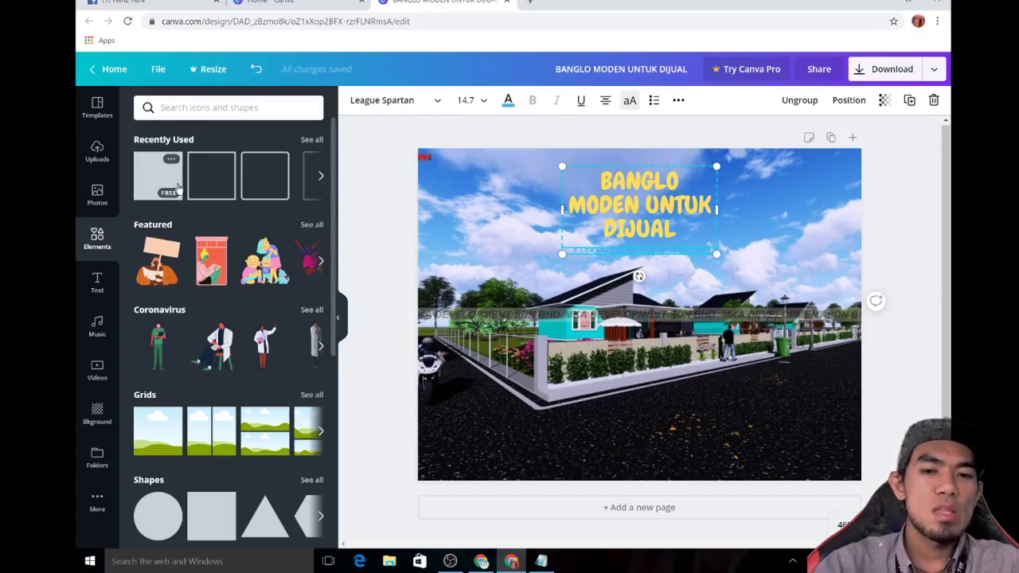
pyautogui.moveTo(177, 186); pyautogui.dragTo(563, 195)
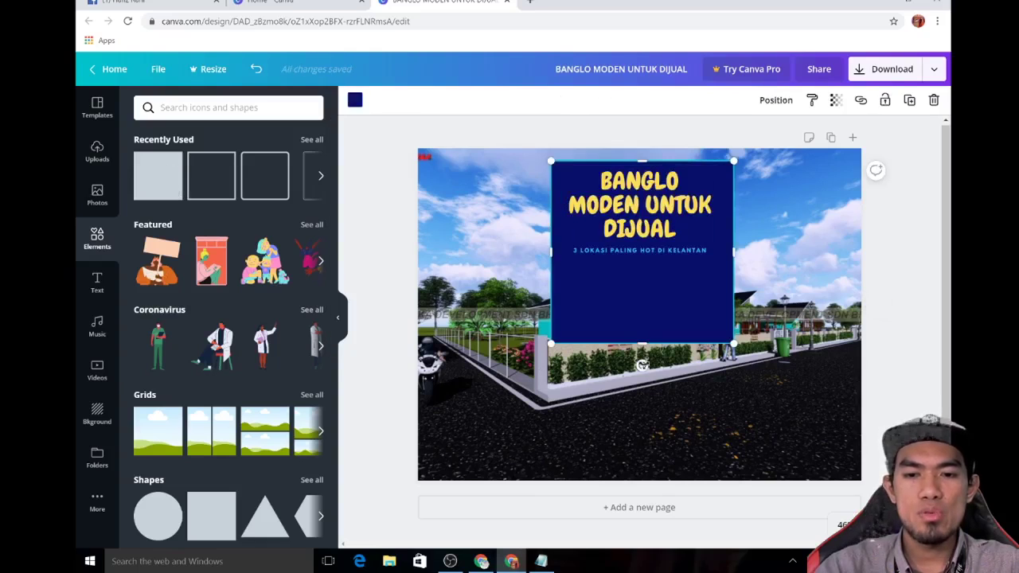
pyautogui.moveTo(641, 344); pyautogui.dragTo(655, 263)
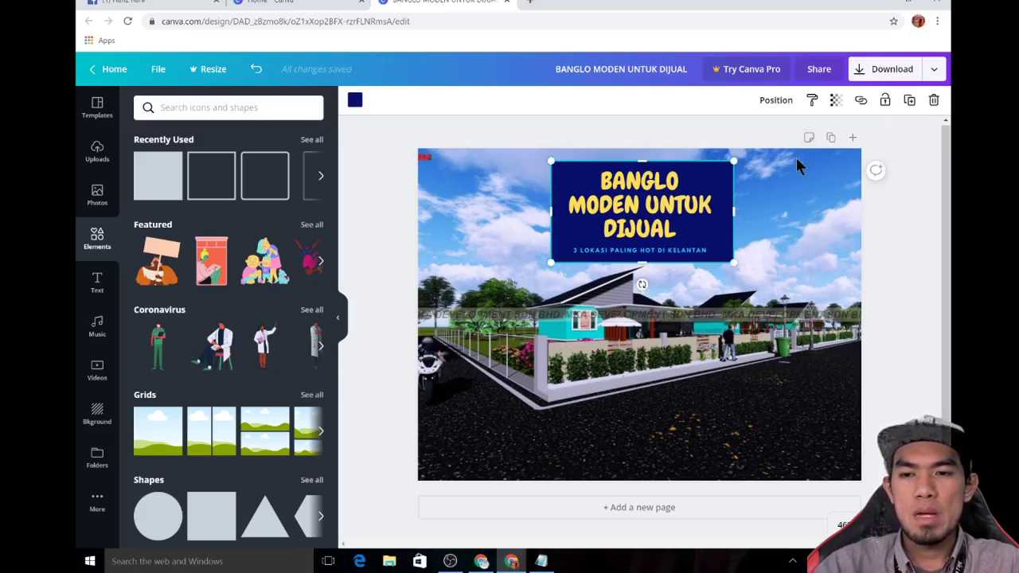
# Set the transparency of the box behind the heading to 68 and recolour it red
pyautogui.click(834, 108)
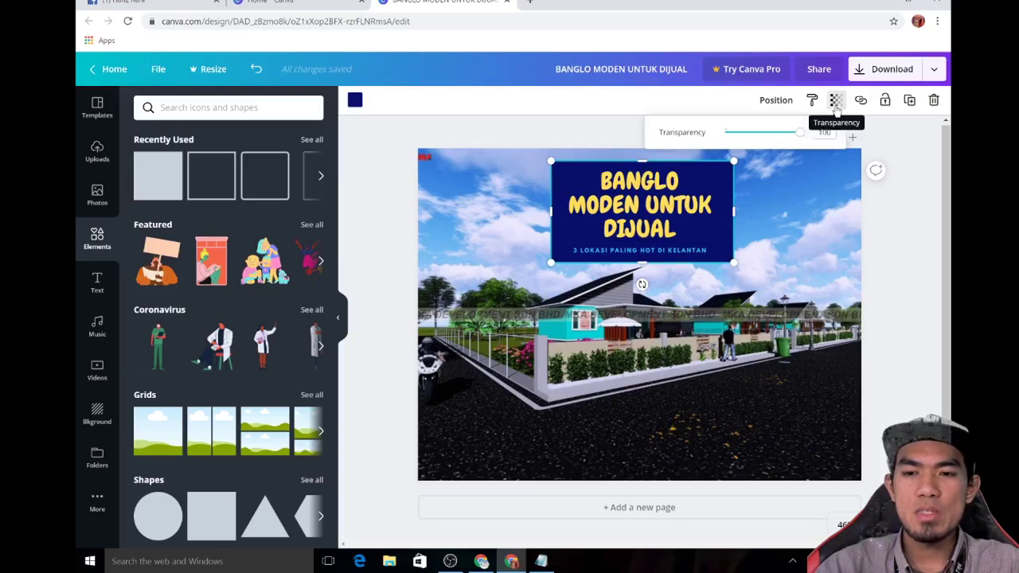
pyautogui.moveTo(801, 137); pyautogui.dragTo(777, 133)
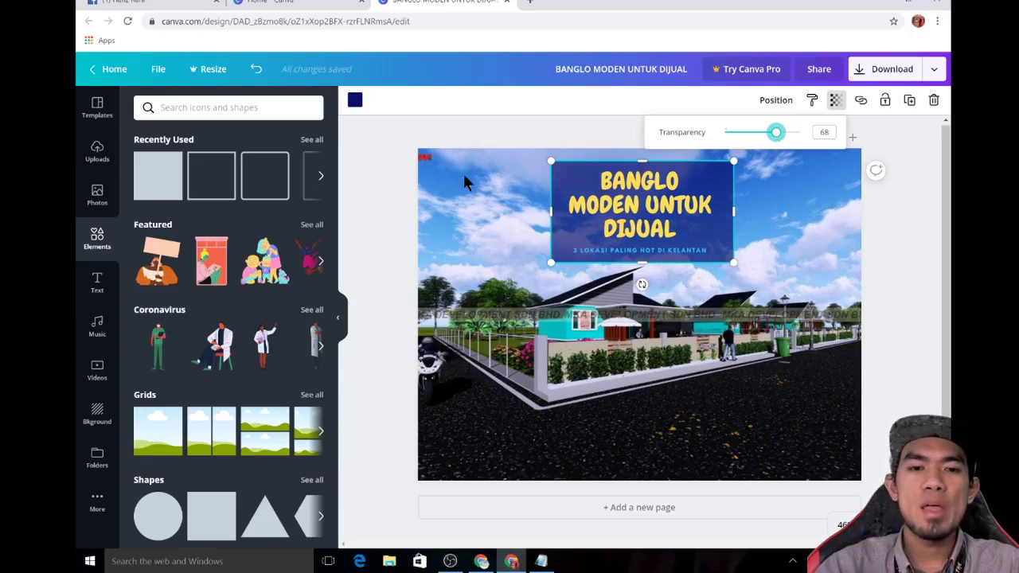
pyautogui.click(355, 100)
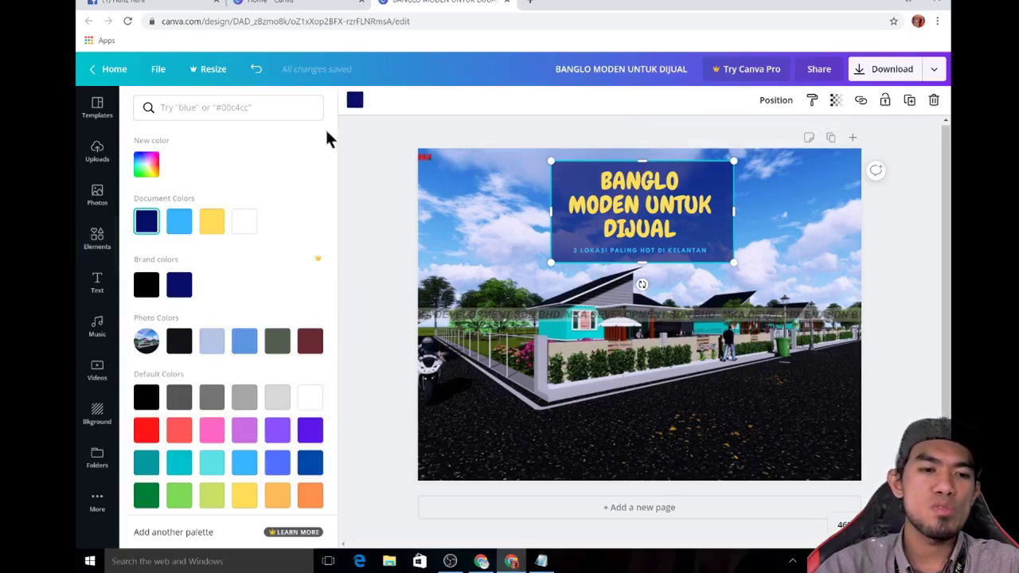
pyautogui.click(147, 431)
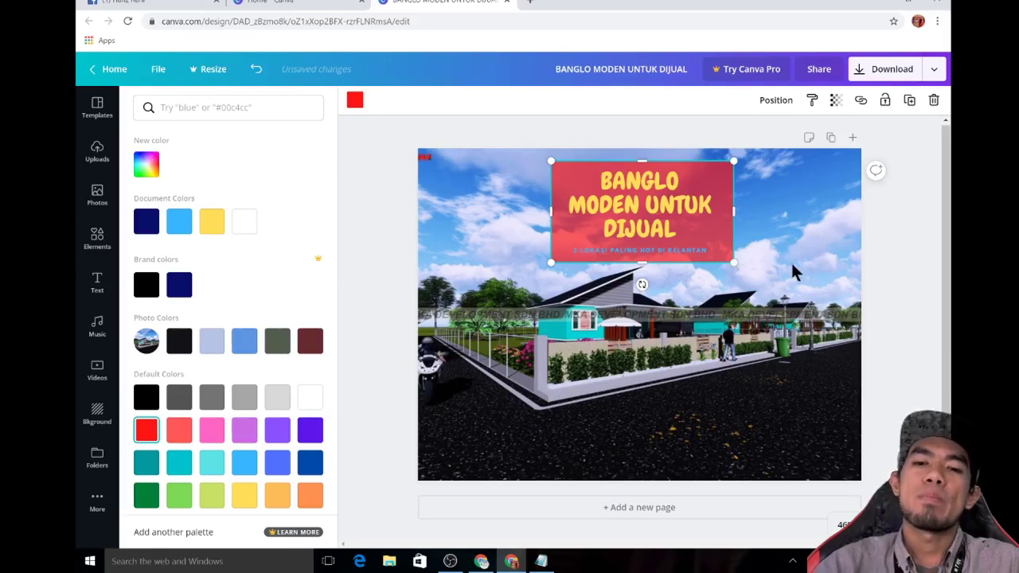
pyautogui.press('Escape')
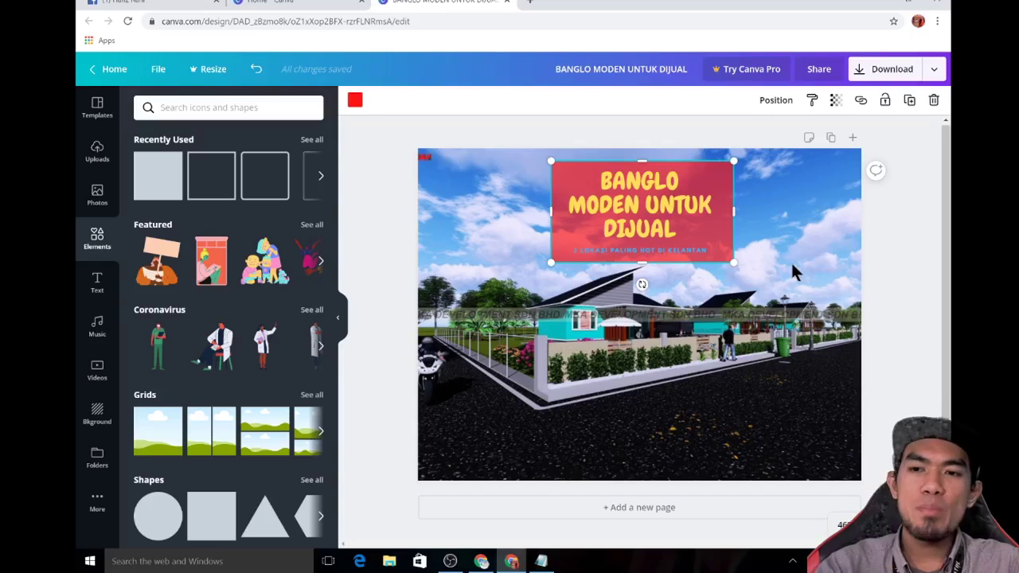
# Download the finished ad design as a PNG at 1600 x 1200 px and dismiss the publishing message
pyautogui.click(878, 76)
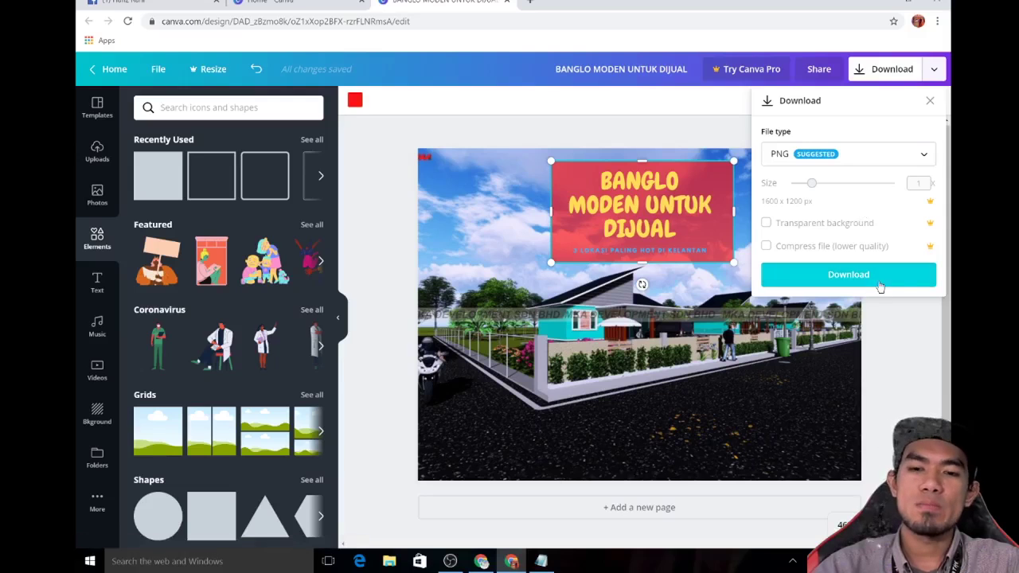
pyautogui.click(849, 274)
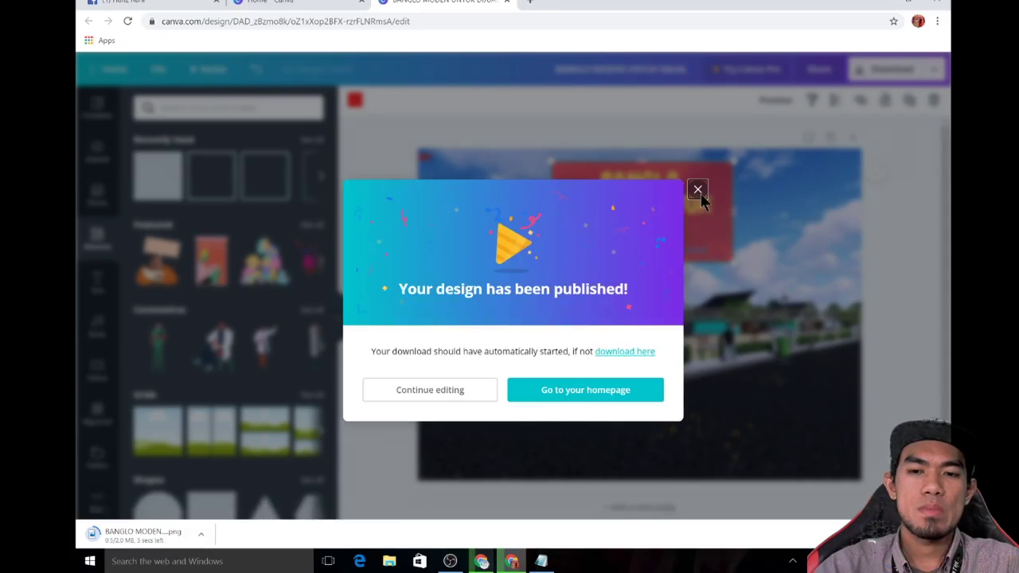
pyautogui.click(697, 191)
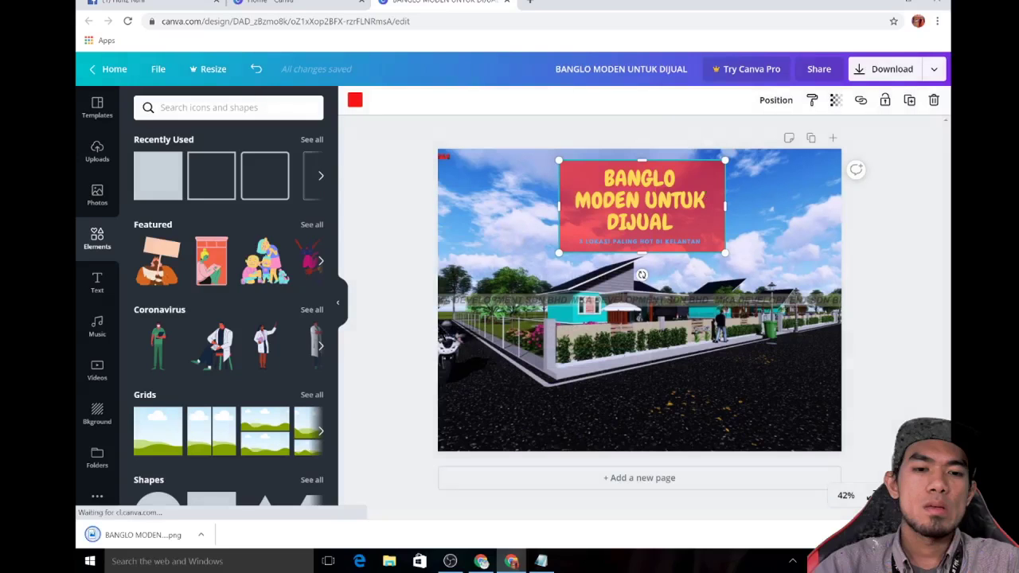
# Close the bungalow ad design and open the width for editing in the custom design size form on the home page
pyautogui.click(404, 334)
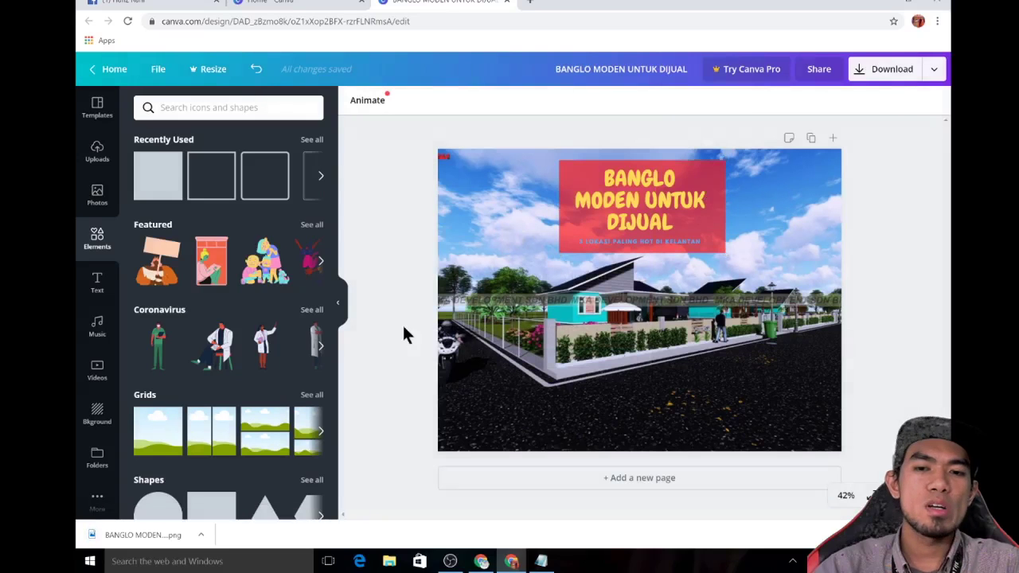
pyautogui.click(514, 301)
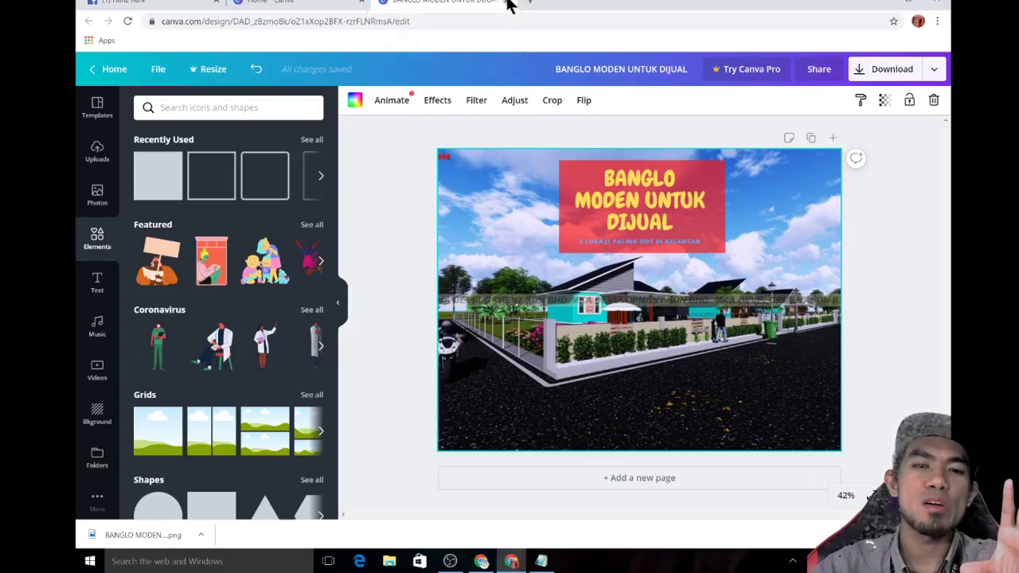
pyautogui.click(508, 4)
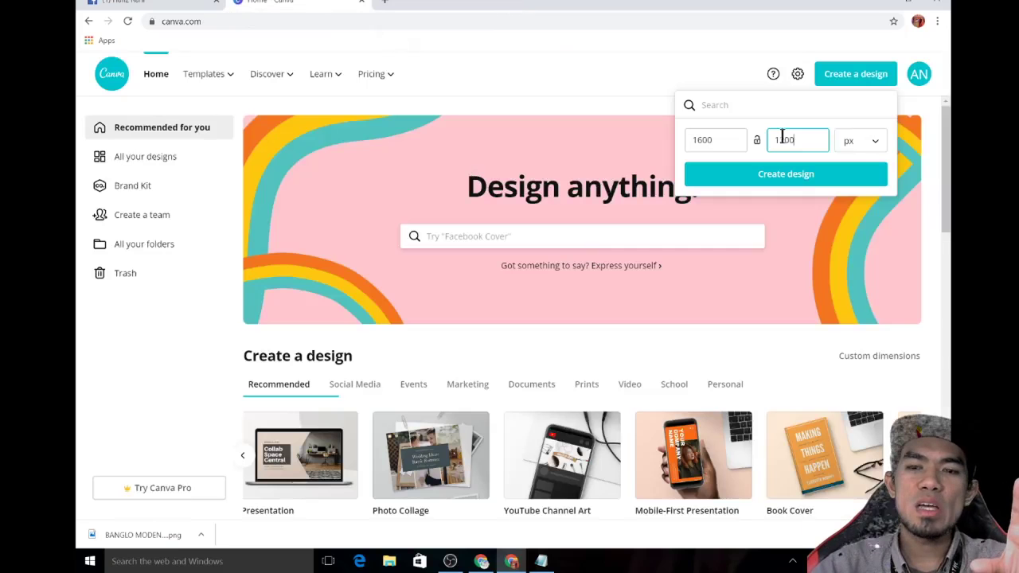
pyautogui.click(714, 141)
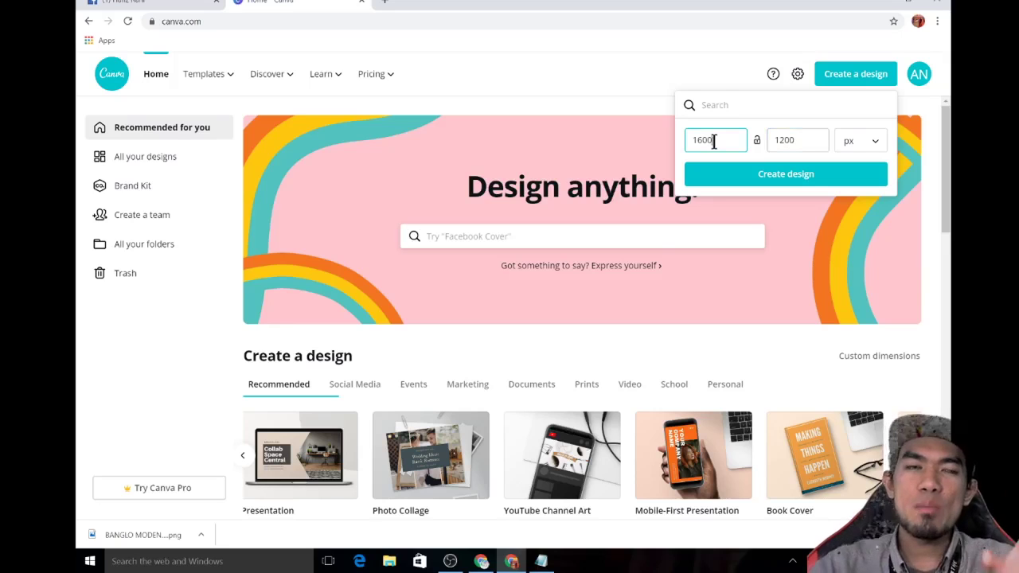